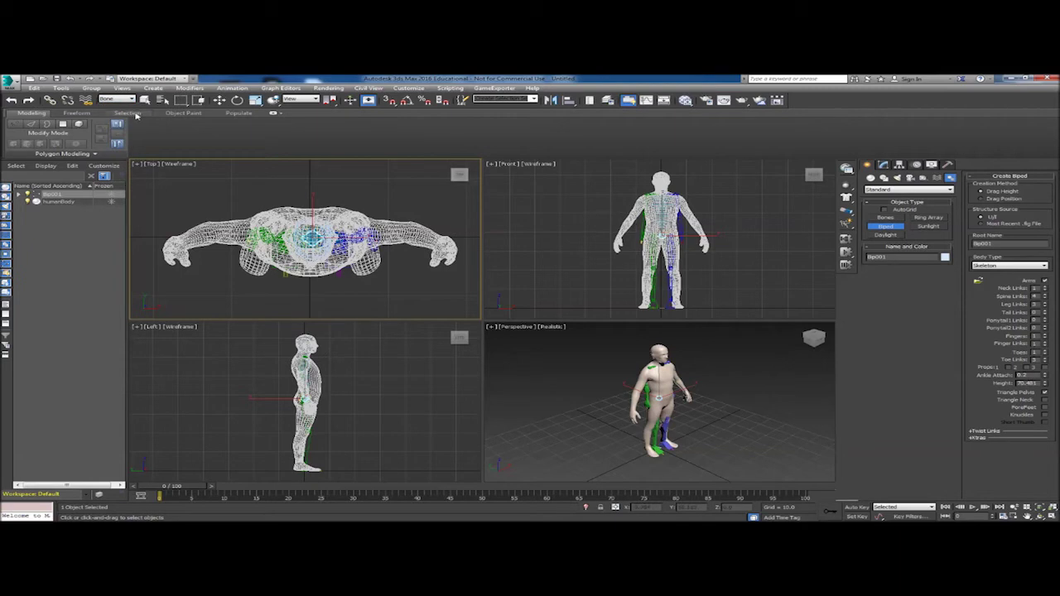
Finish creating the biped and turn on Figure mode for it in its motion parameters
click(145, 100)
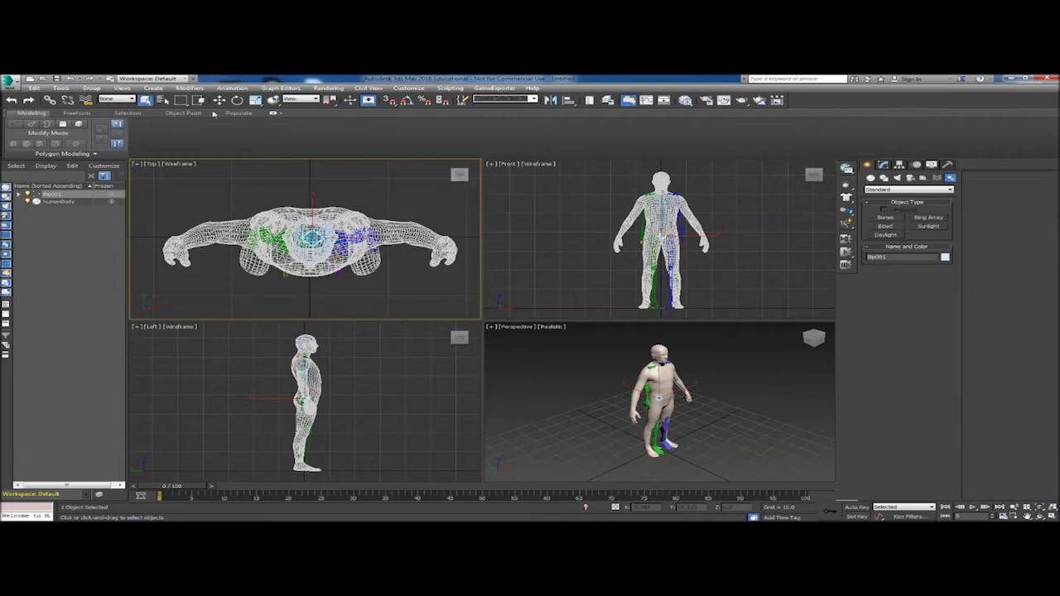
click(916, 166)
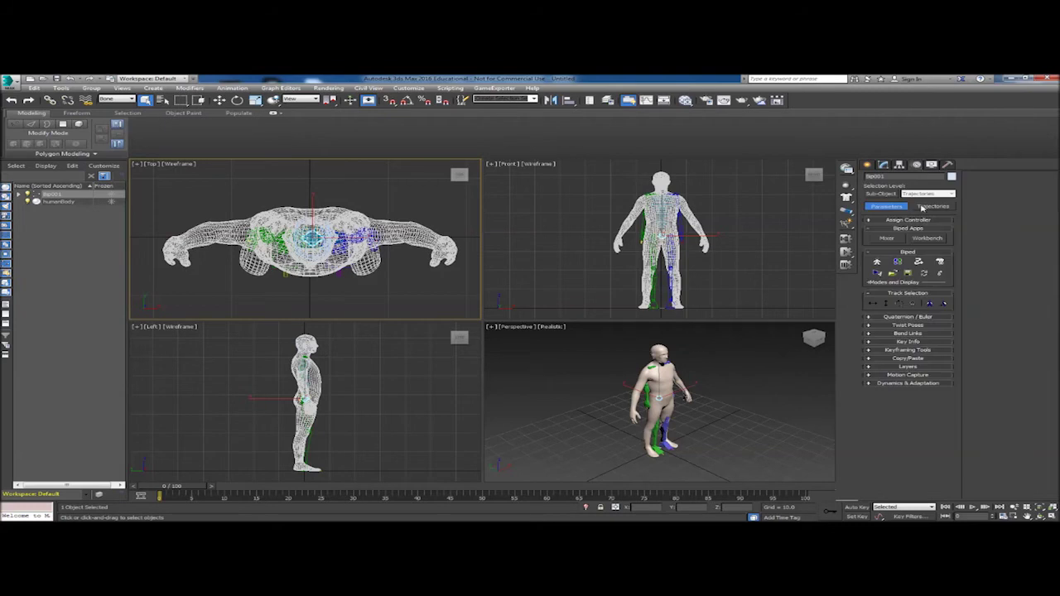
click(878, 262)
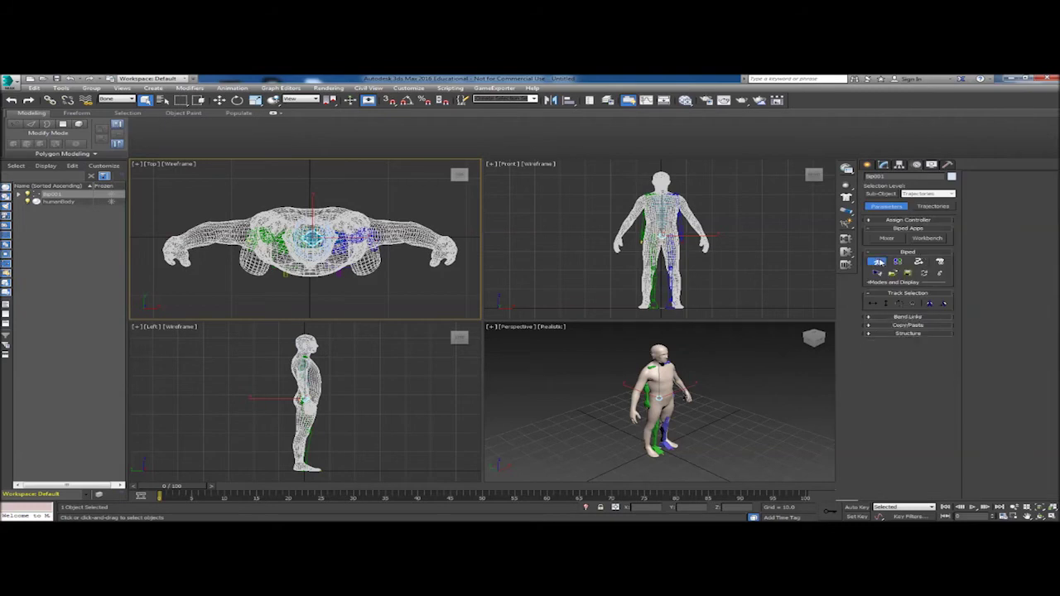
Move the biped's right and left hands outward in the Front view to line up with the mesh's wrists
click(639, 238)
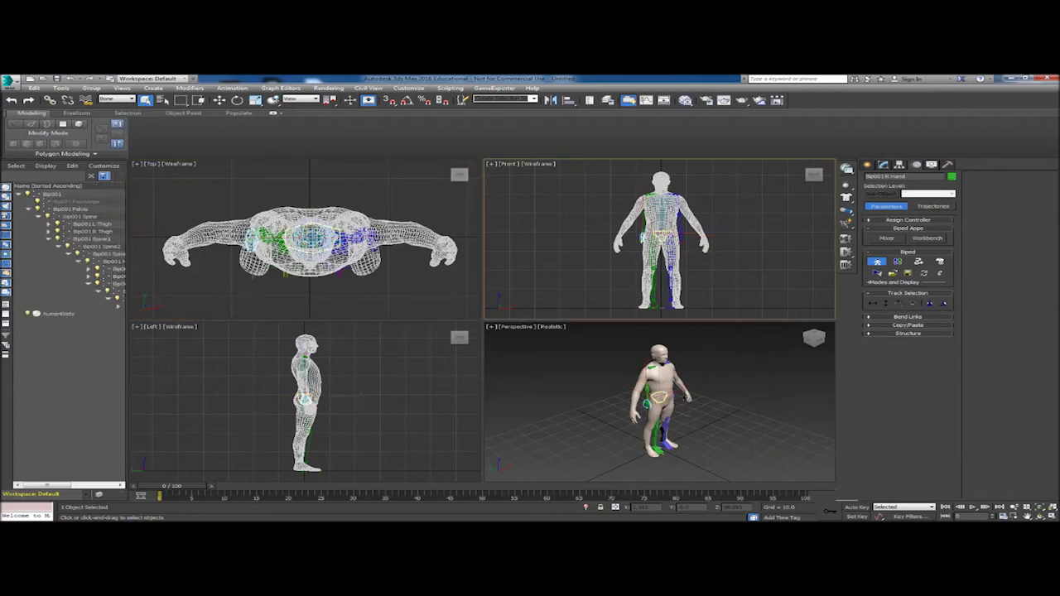
click(219, 100)
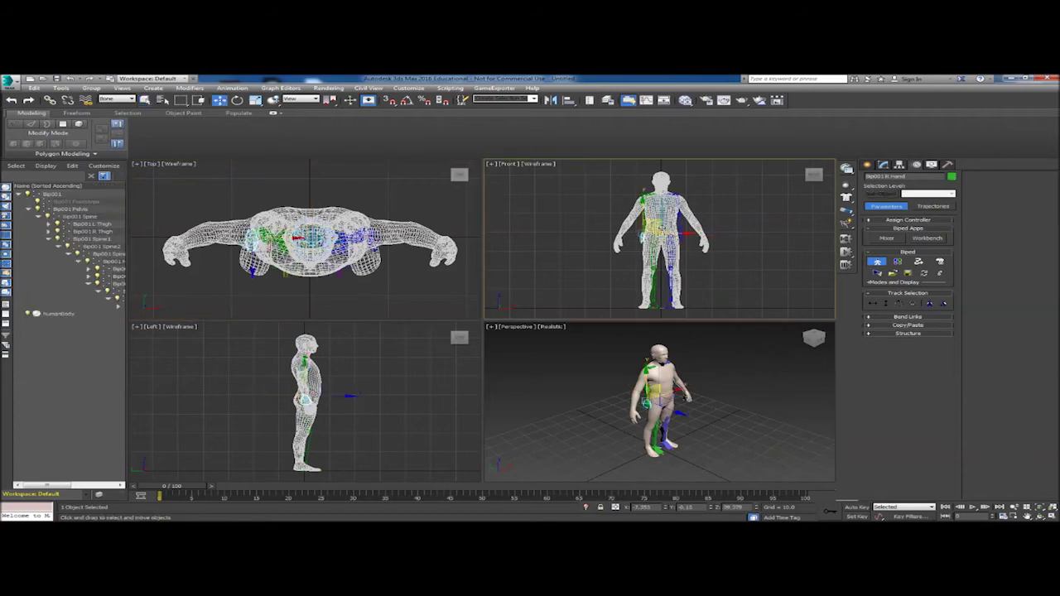
drag(676, 234, 654, 233)
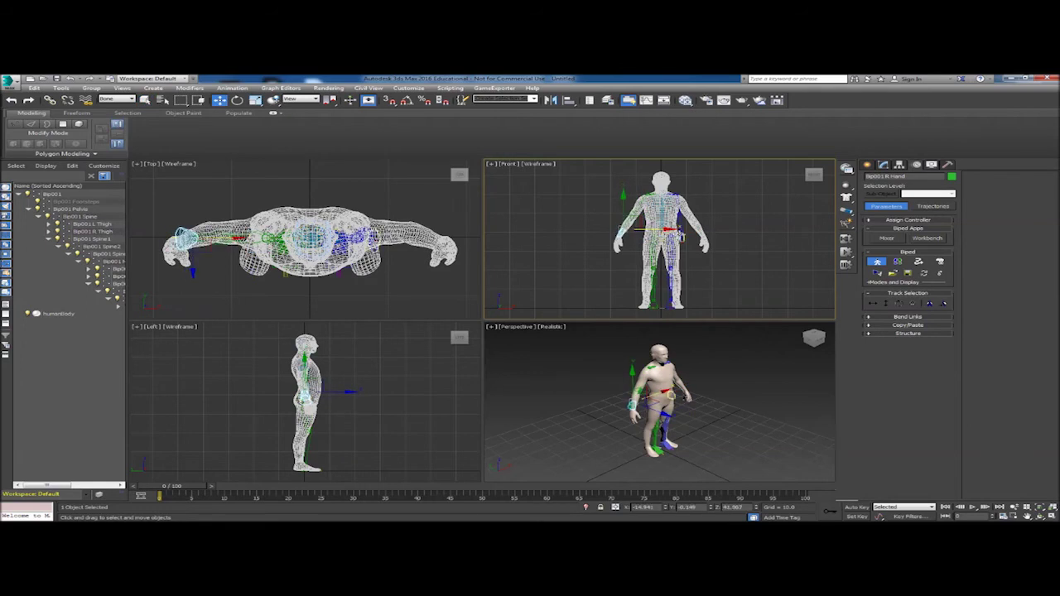
click(702, 236)
drag(705, 232, 724, 233)
Move the biped's right and left feet outward in the Front view so they sit inside the mesh's feet
click(654, 303)
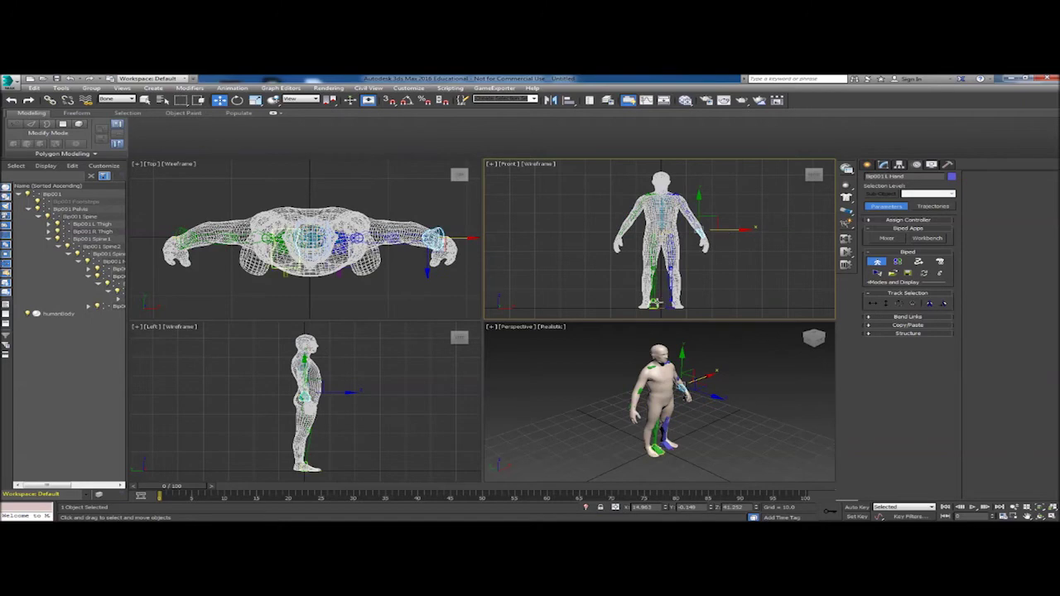
drag(683, 302, 706, 301)
click(668, 305)
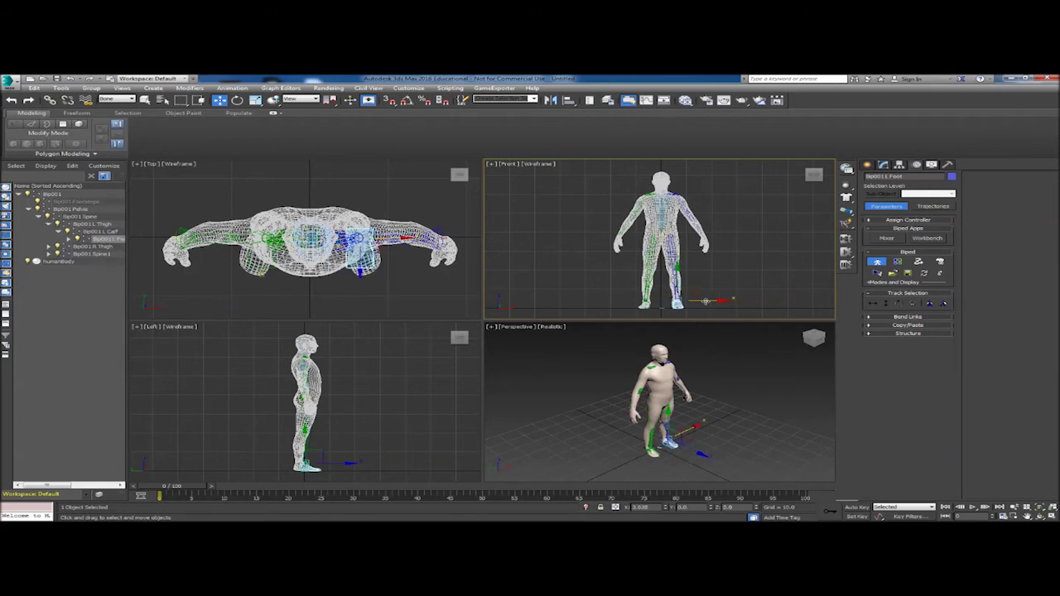
Select both upper arm bones and lengthen them along the X axis to reach the mesh's elbows
scroll(727, 255, up, 4)
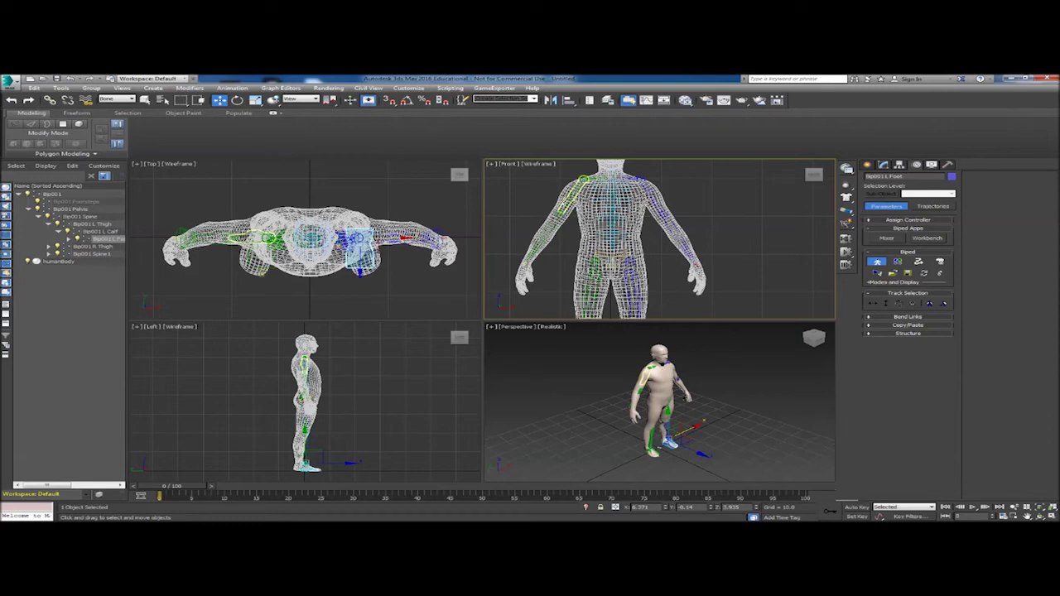
click(568, 195)
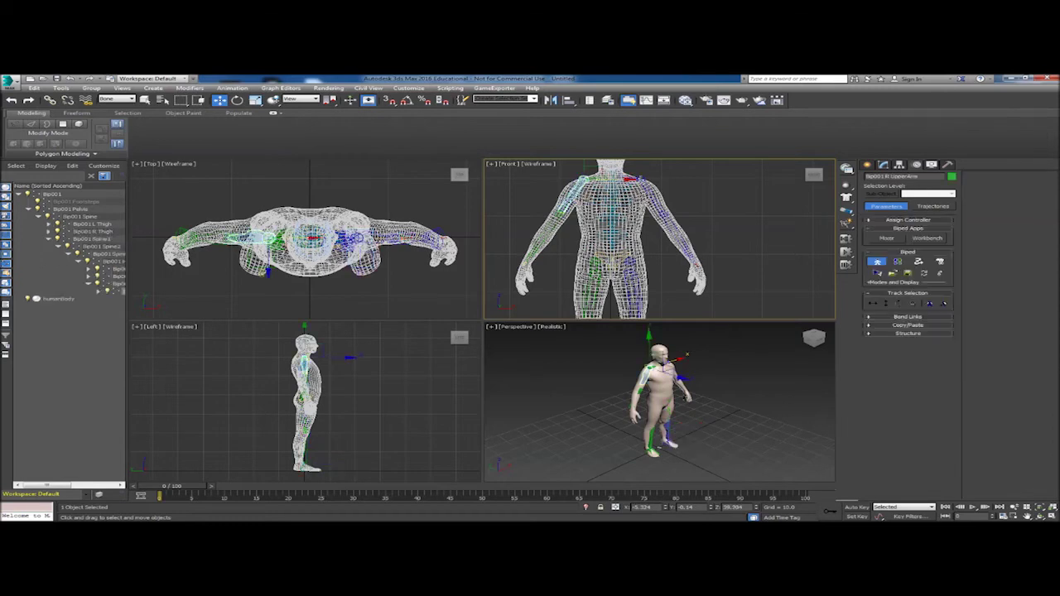
ctrl+click(647, 194)
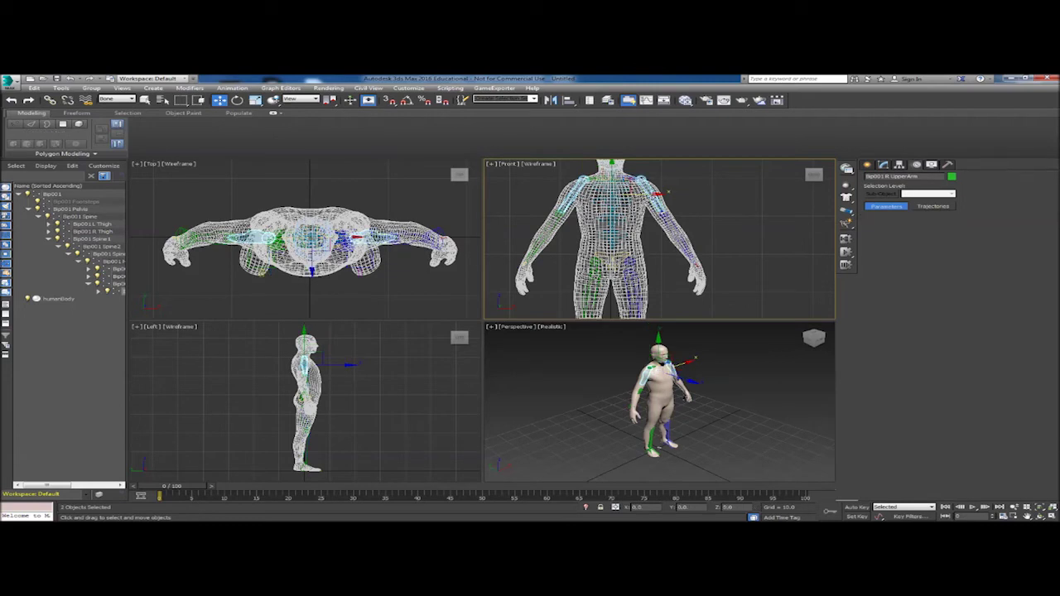
click(255, 99)
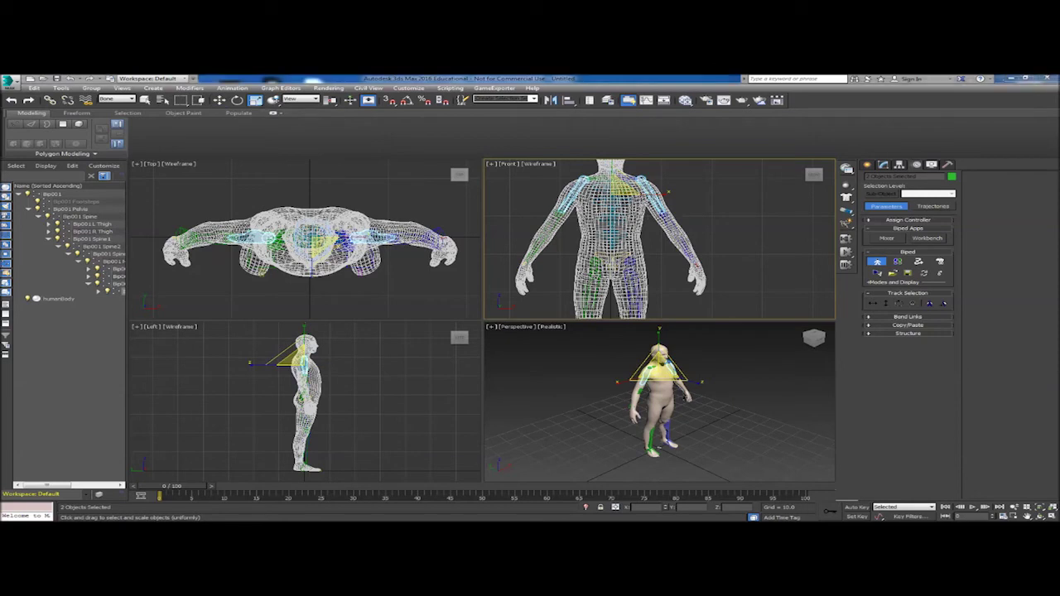
click(664, 192)
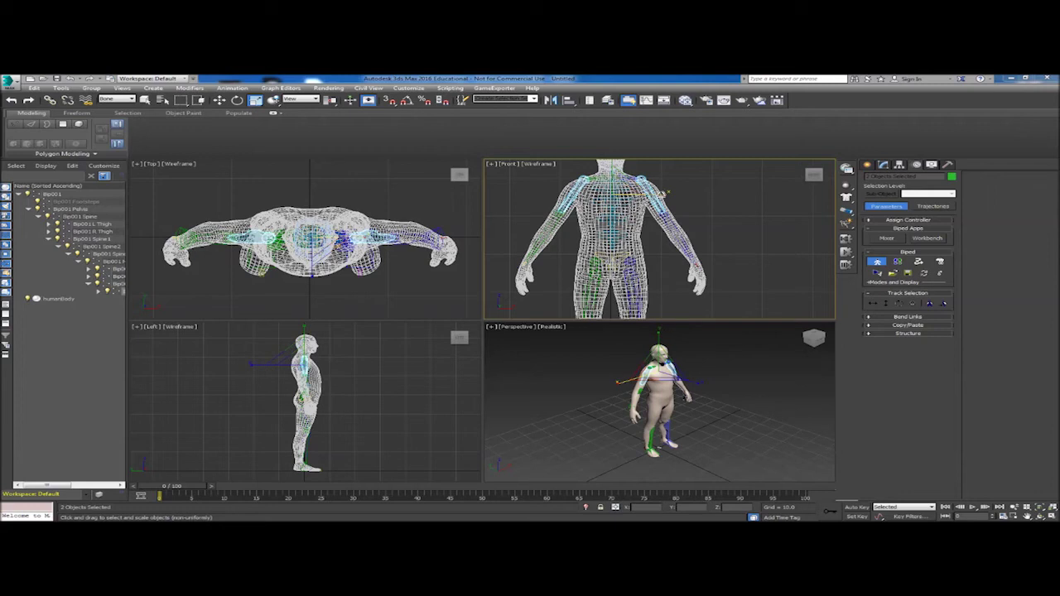
drag(661, 196, 671, 194)
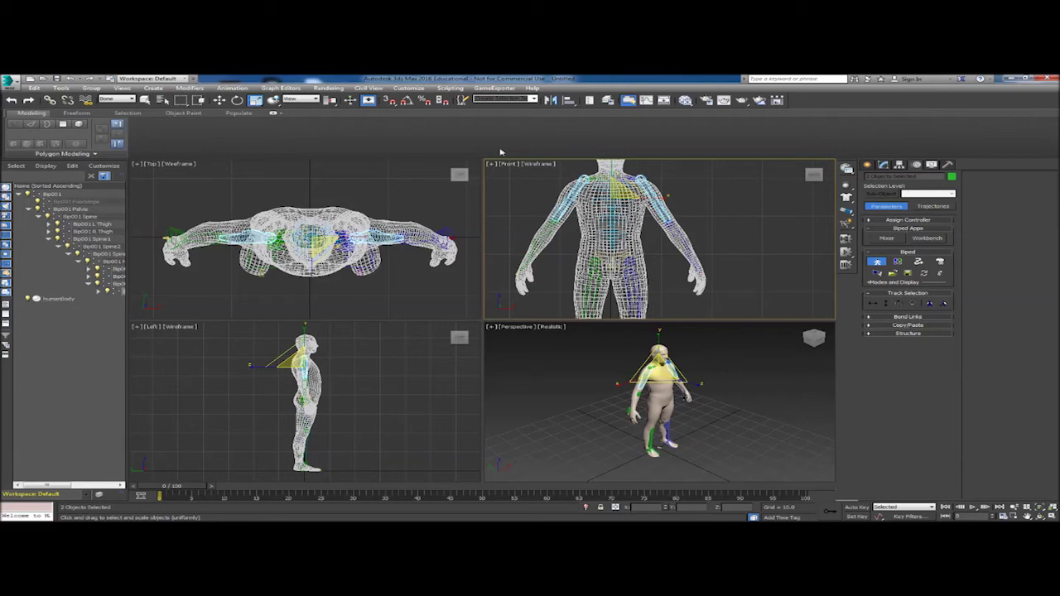
Select both clavicles and rotate them about the local Y axis to follow the mesh's shoulders
click(609, 174)
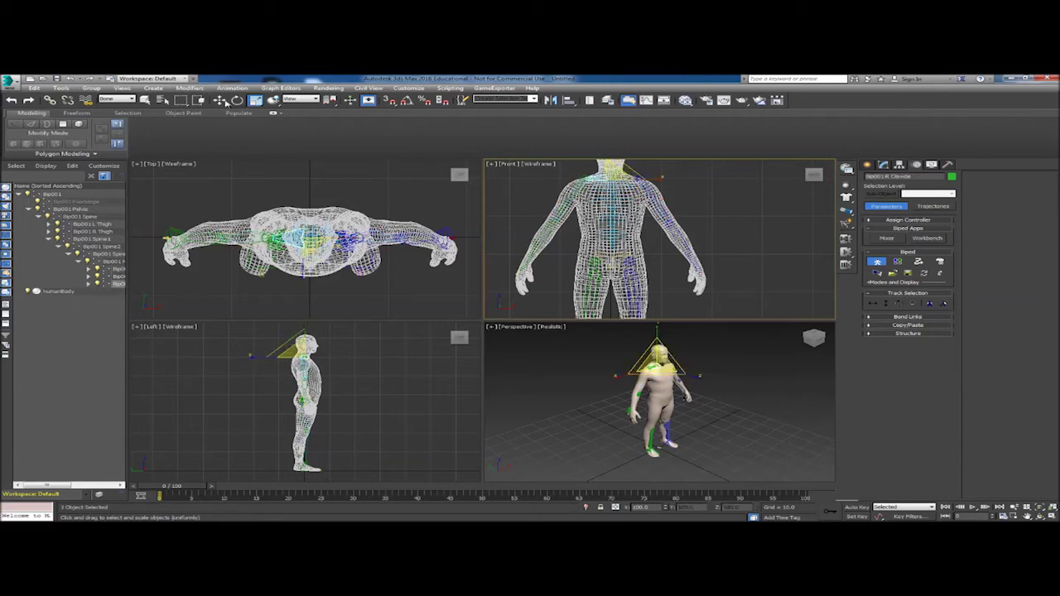
click(146, 99)
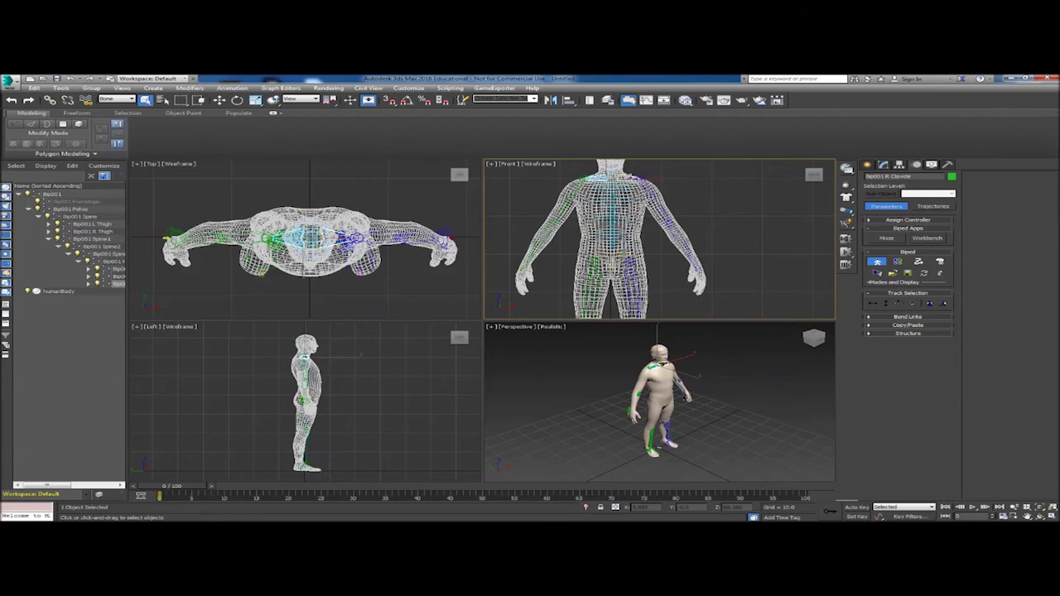
ctrl+click(627, 177)
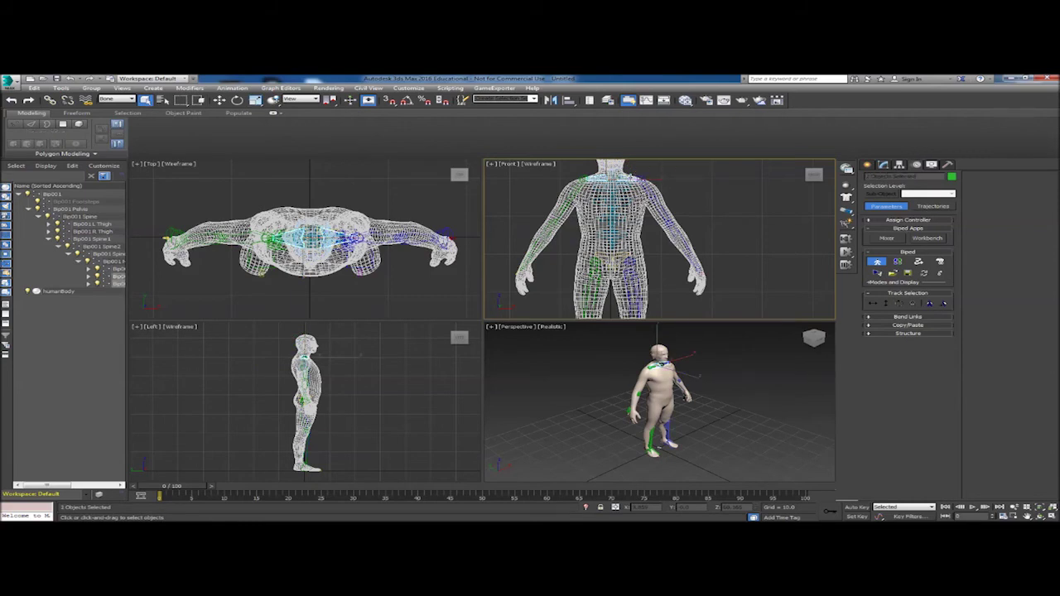
key(e)
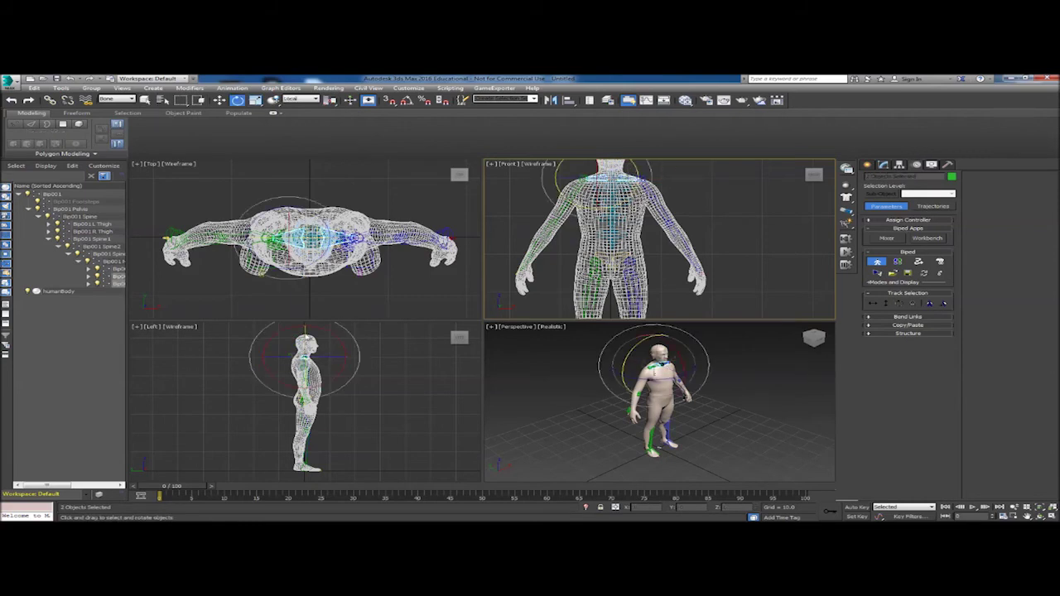
right_click(248, 343)
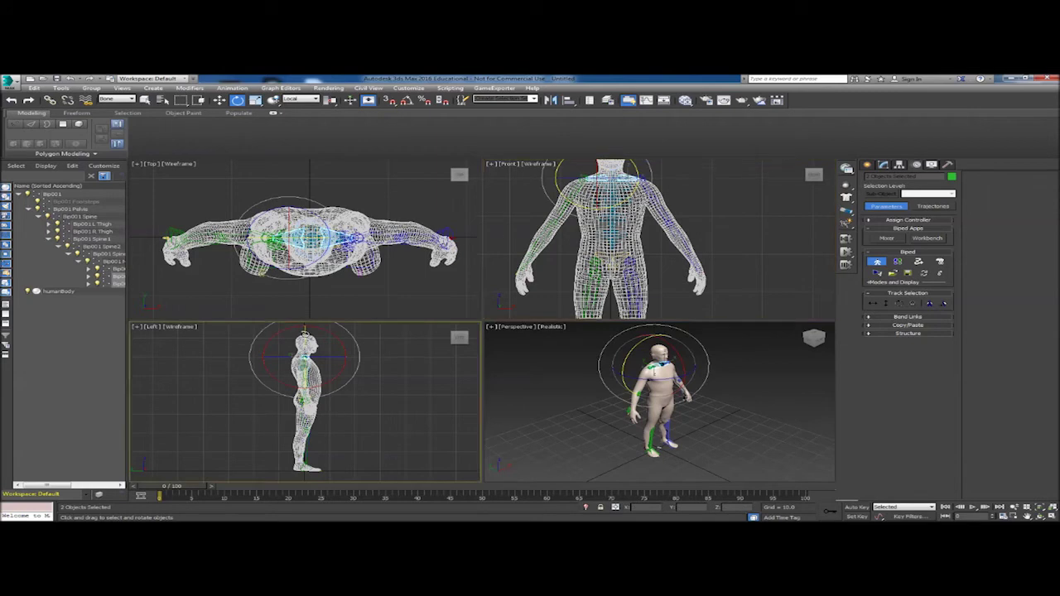
drag(304, 334, 308, 324)
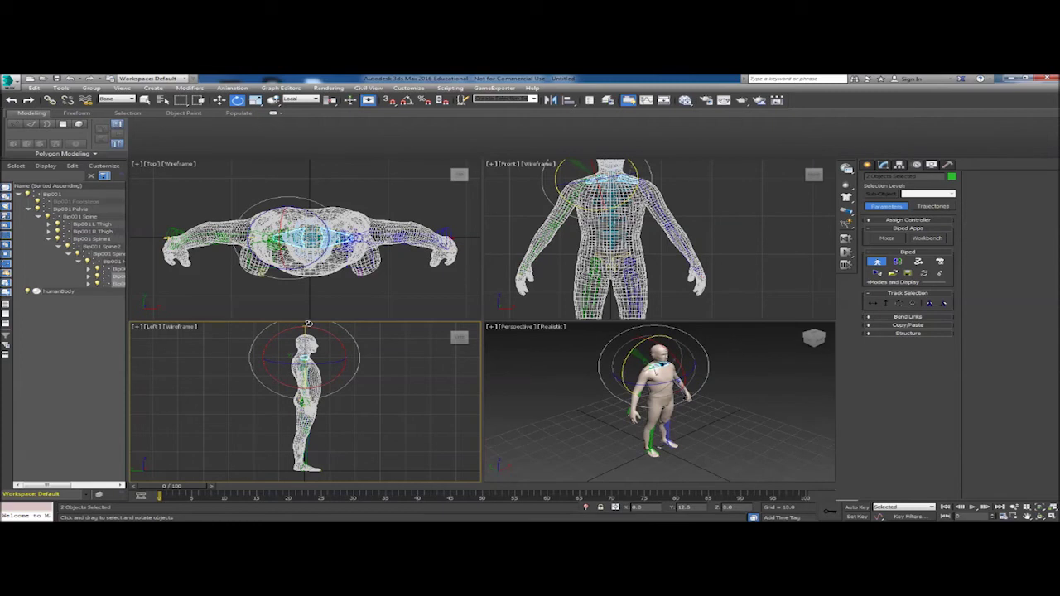
drag(308, 324, 308, 323)
Select both hands and move them slightly along the Y axis in the Top view to center the arms
key(w)
click(176, 237)
ctrl+click(441, 227)
drag(309, 216, 310, 218)
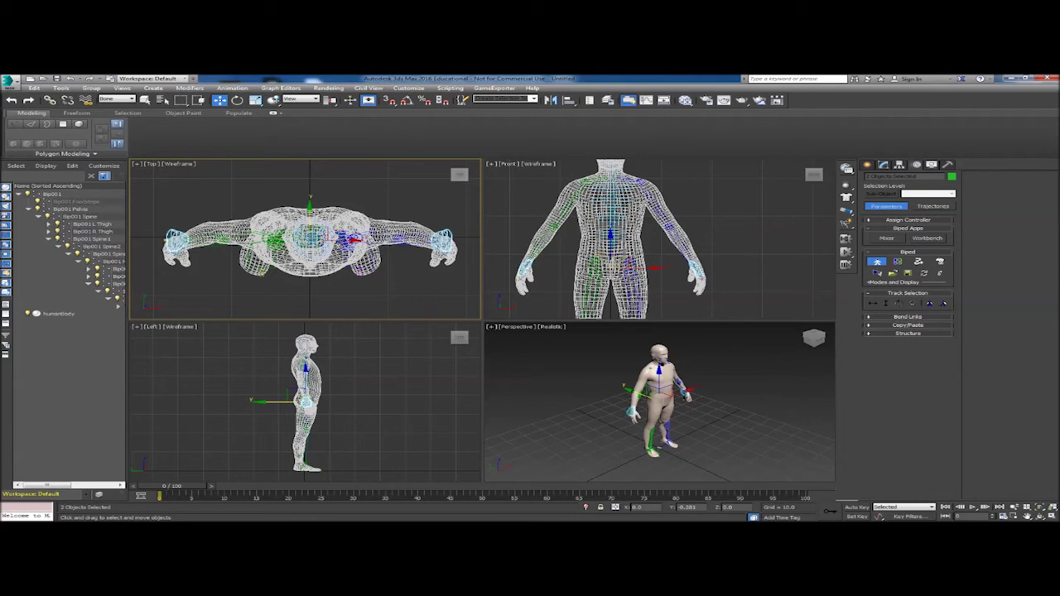
Select both forearms and rotate them slightly in the Top view to follow the bend of the mesh's arms
click(204, 240)
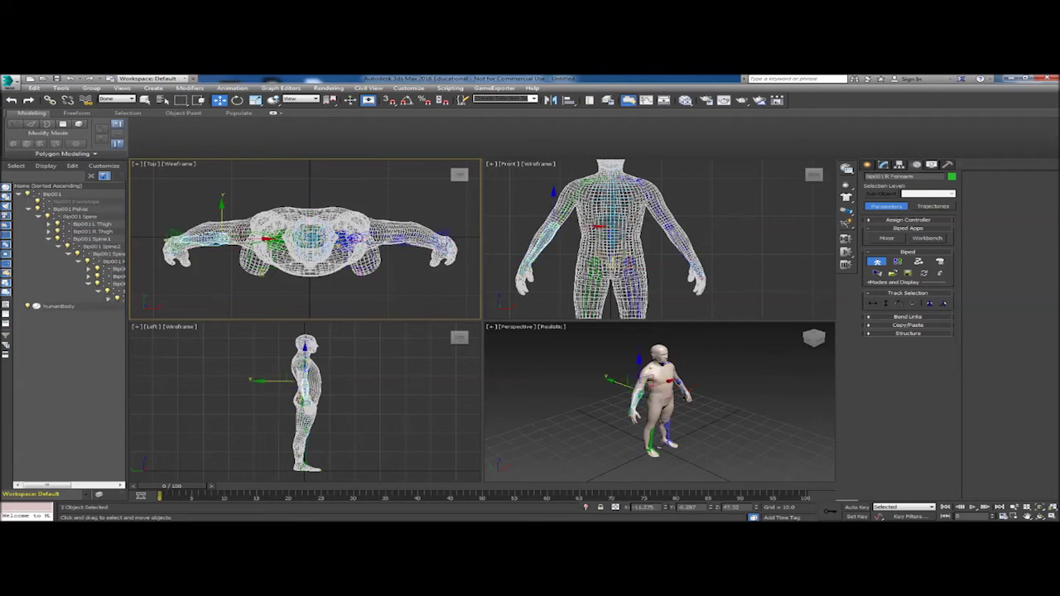
ctrl+click(424, 237)
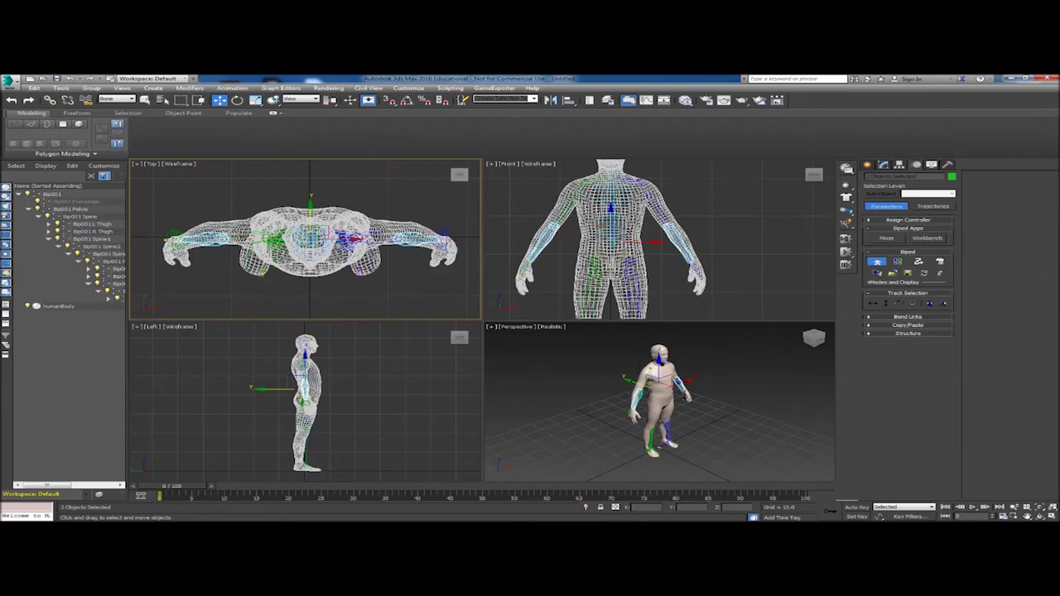
click(238, 99)
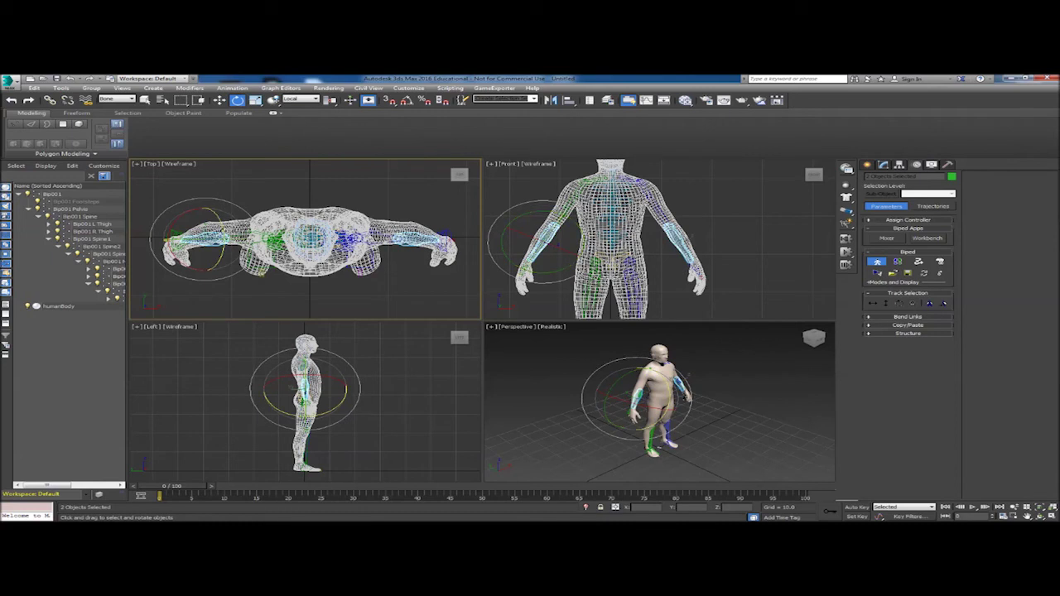
drag(221, 225, 223, 225)
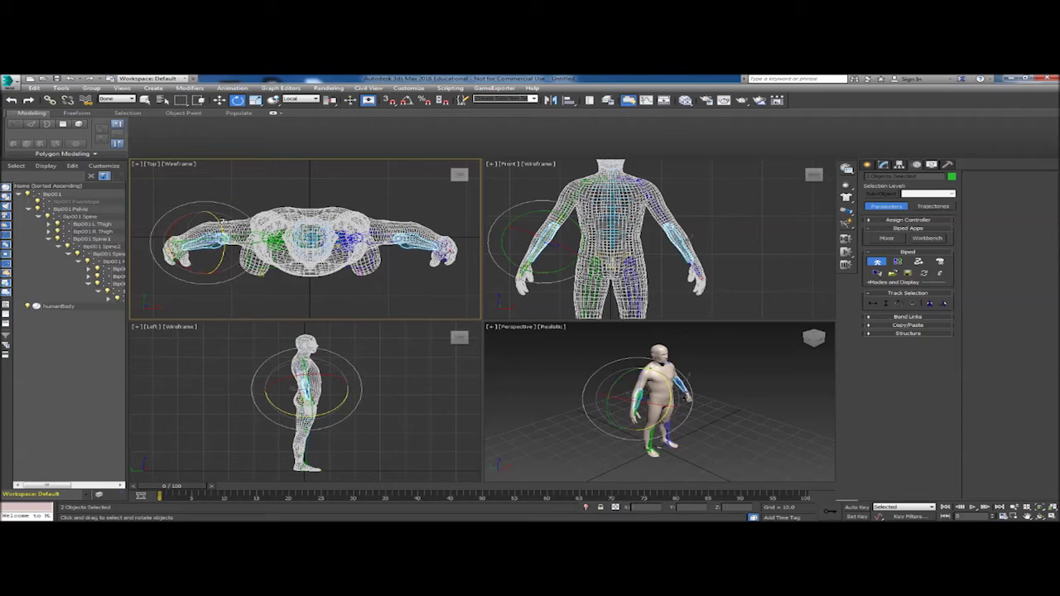
Select both hands and shift them along the Y axis in the Top view to fit the mesh's wrists
click(220, 100)
click(174, 245)
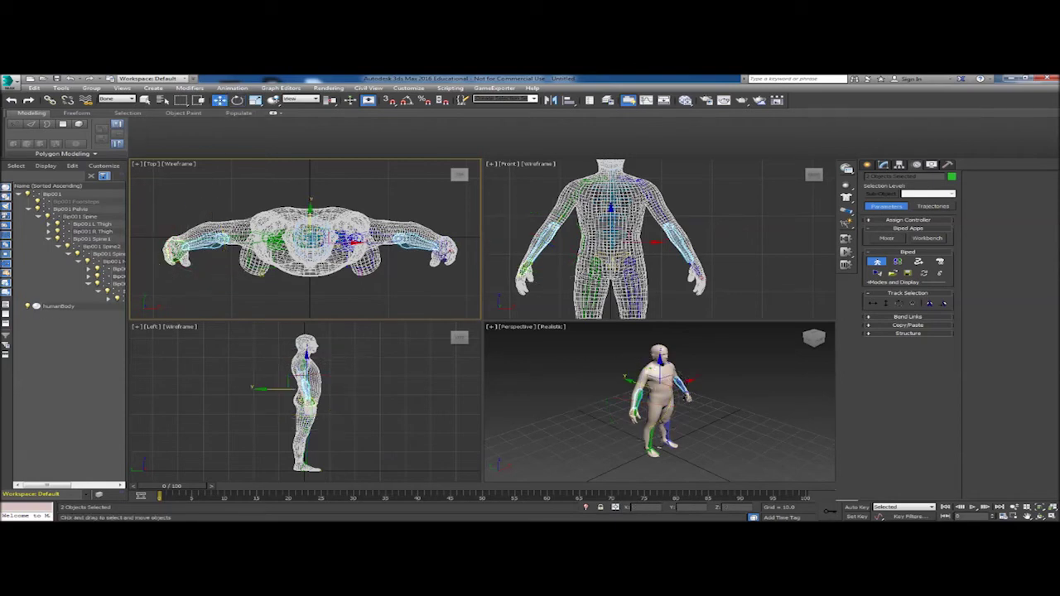
ctrl+click(439, 249)
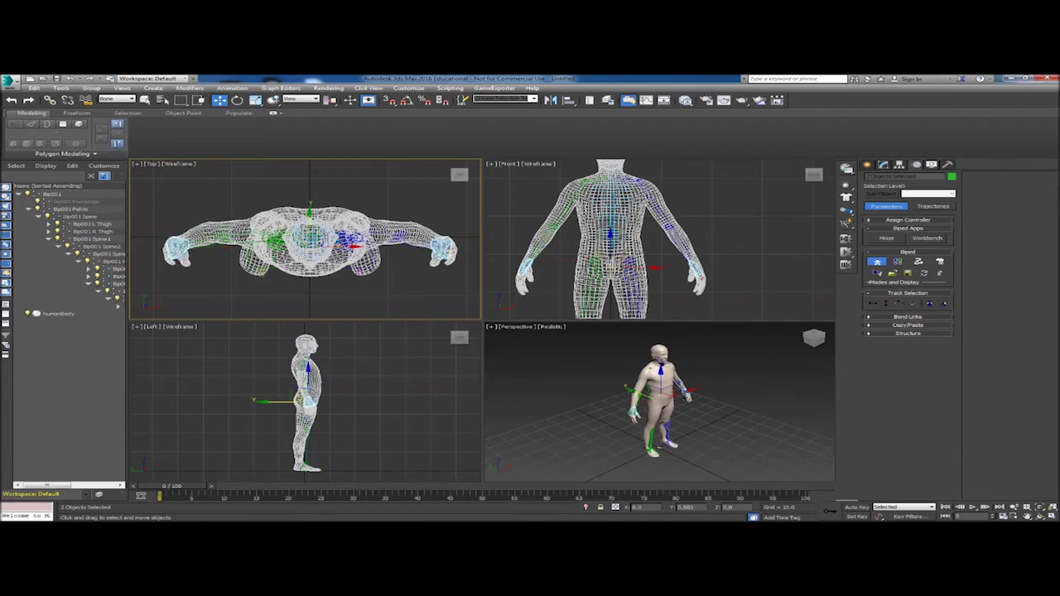
Select both forearms and lengthen them by scaling along the X axis to reach the mesh's wrists
click(552, 249)
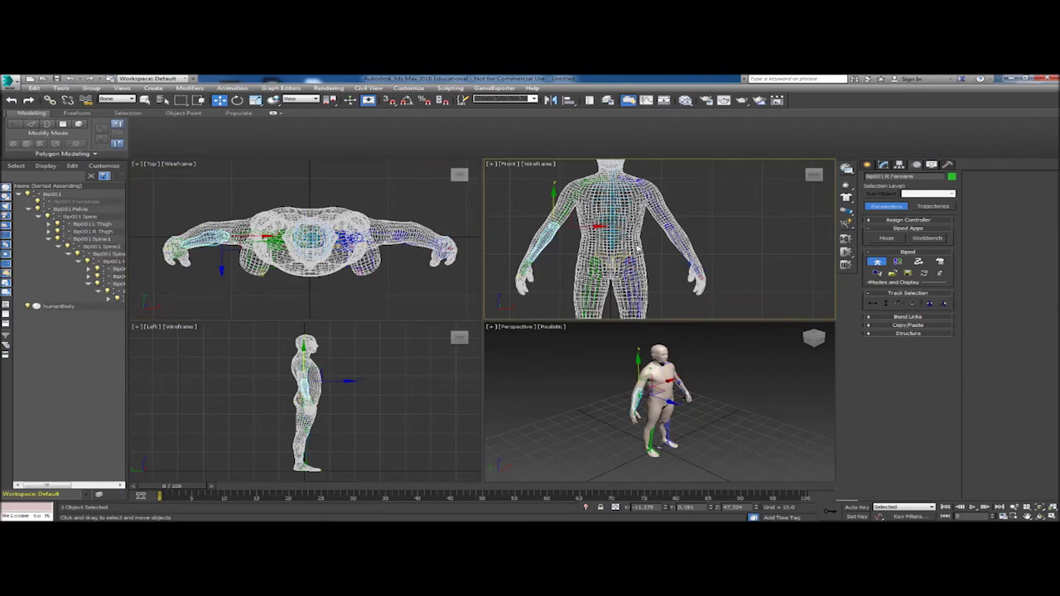
ctrl+click(671, 239)
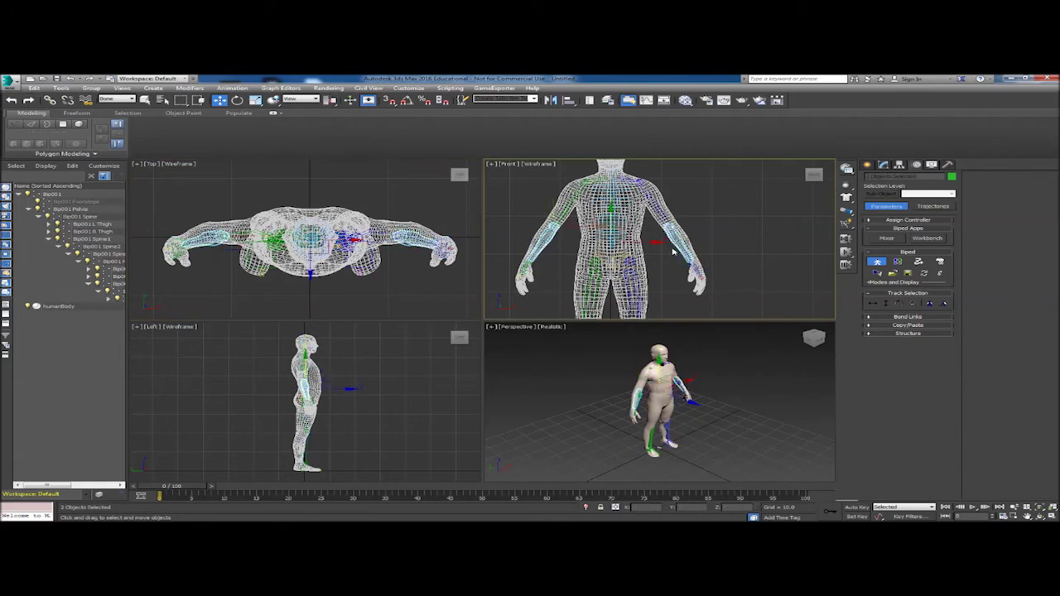
click(255, 100)
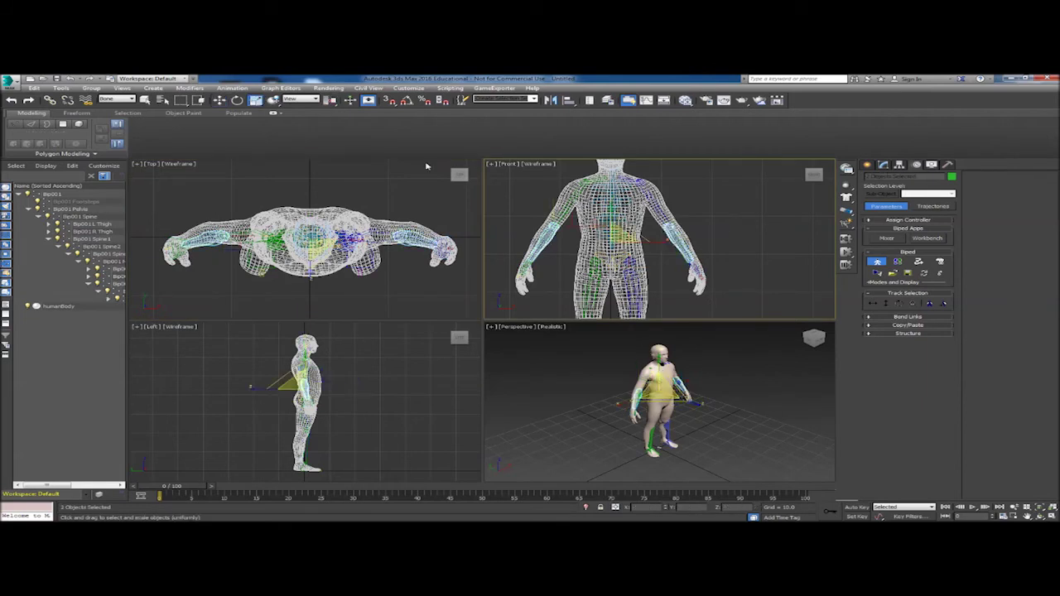
drag(659, 240, 664, 240)
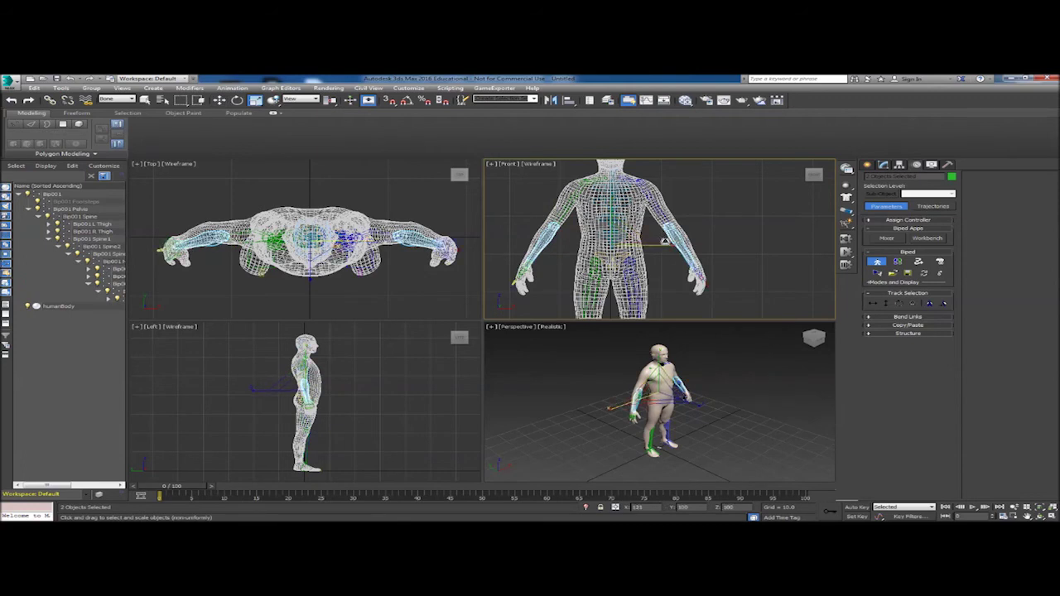
click(525, 280)
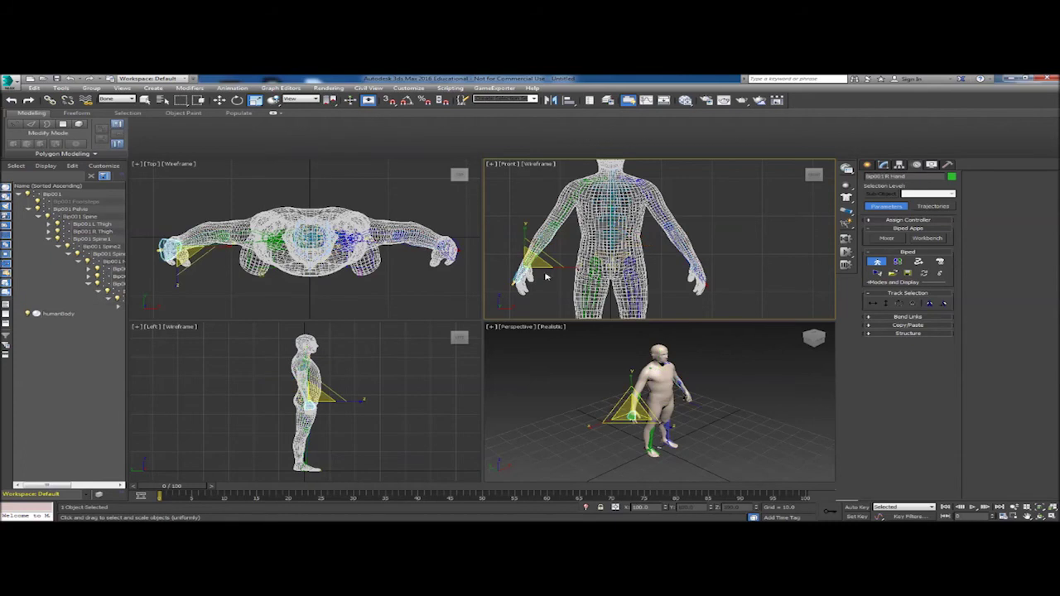
ctrl+click(700, 273)
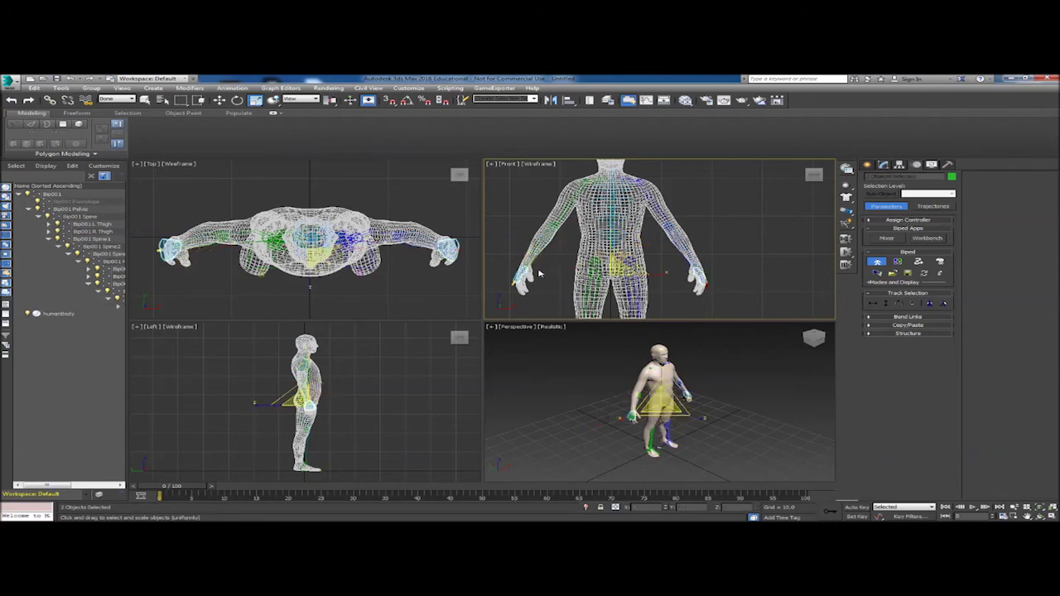
key(q)
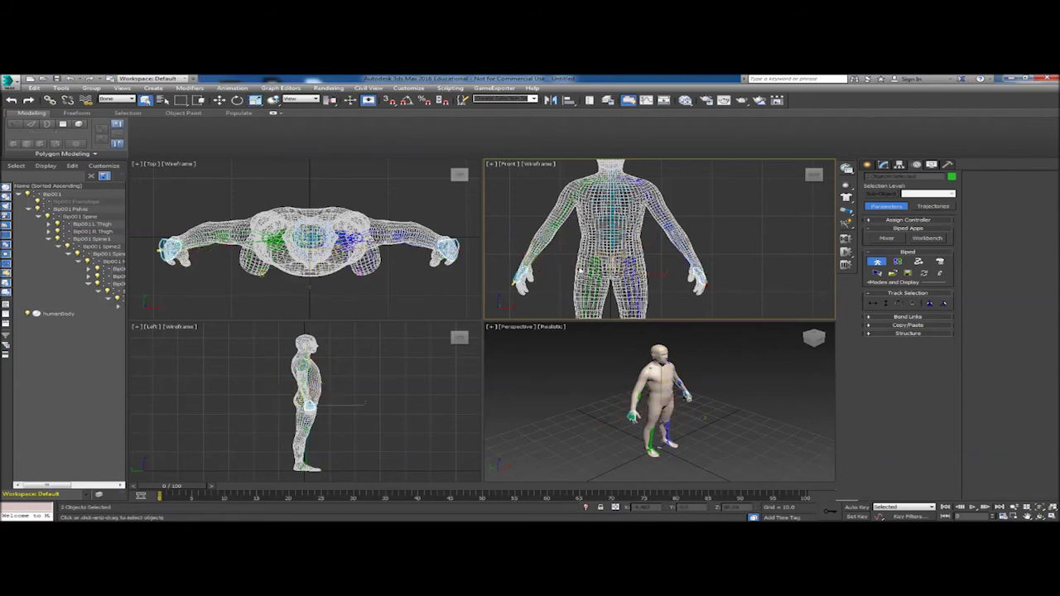
click(472, 240)
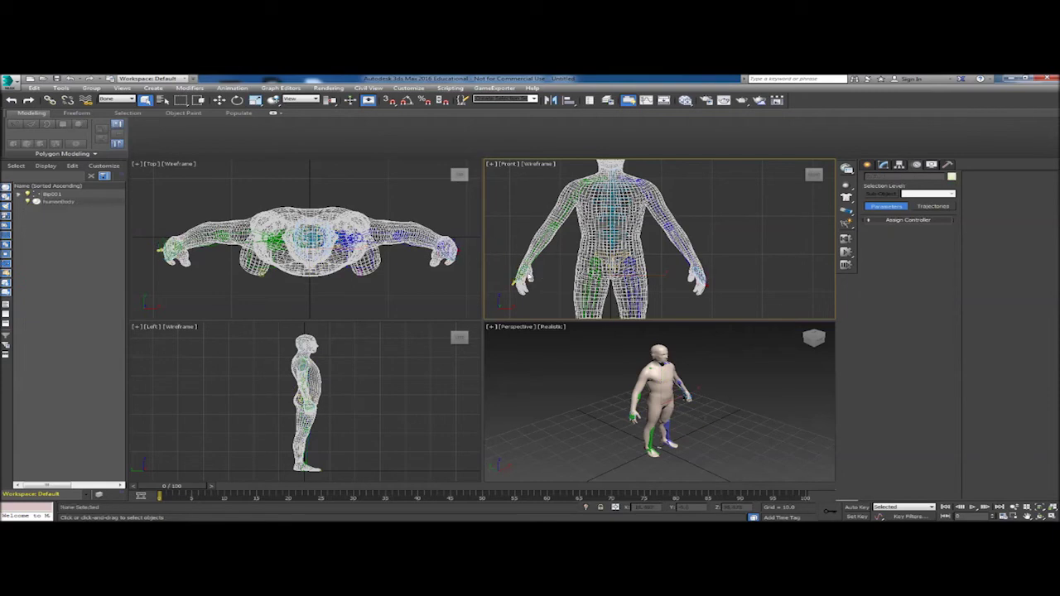
Rotate the right hand and the left hand of the biped in the Front view to align them with the mesh's hands
click(170, 248)
click(238, 99)
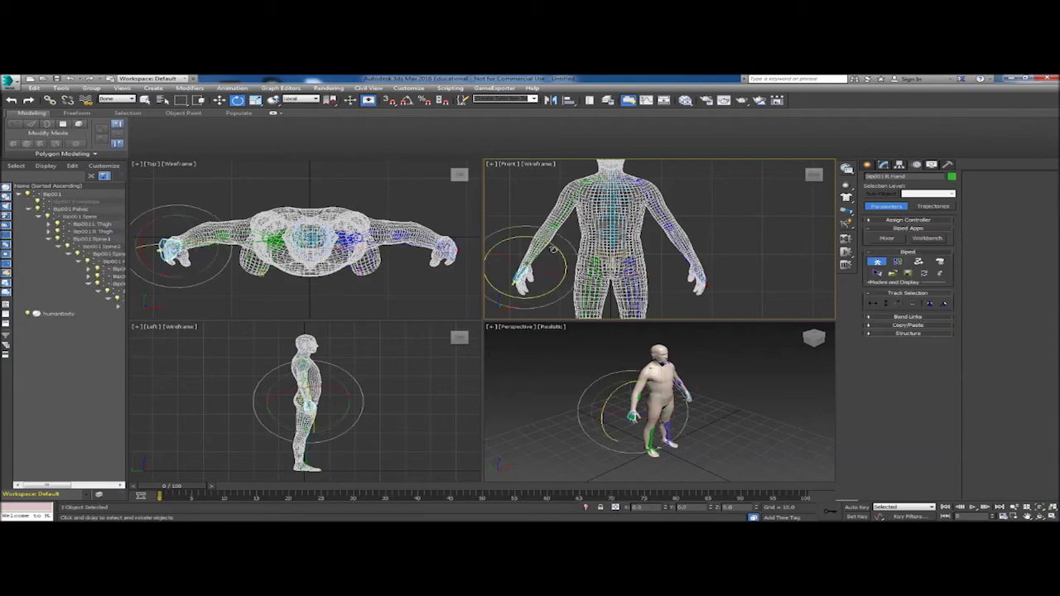
drag(560, 251, 555, 239)
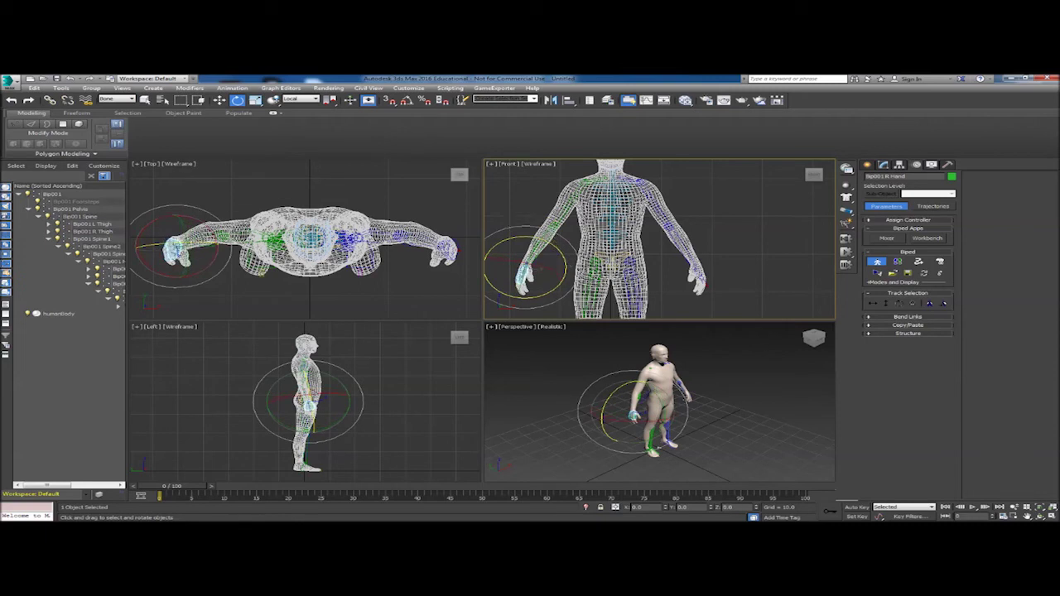
click(700, 276)
drag(718, 244, 729, 251)
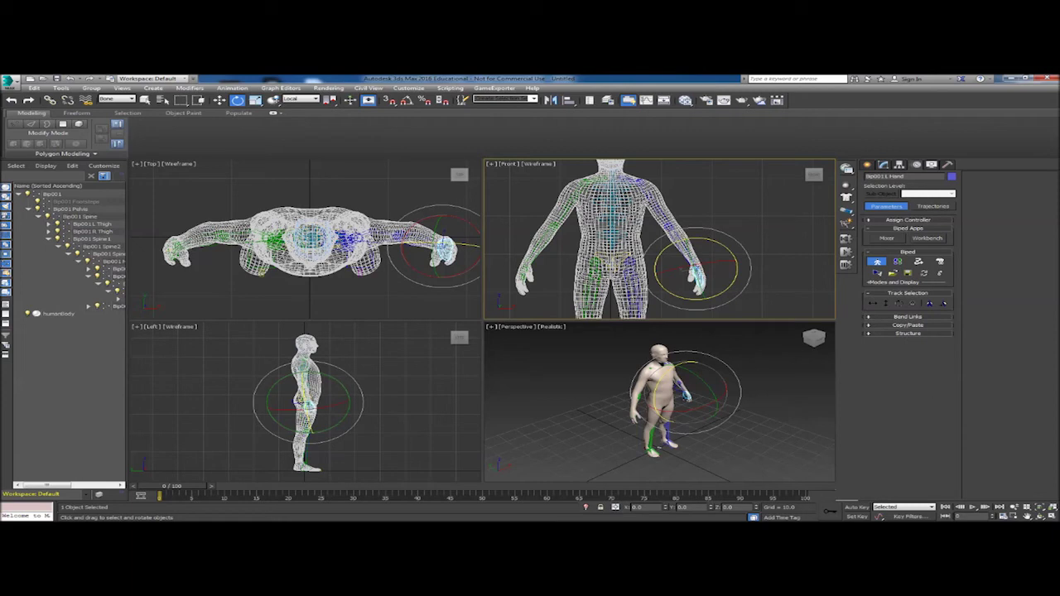
key(q)
click(767, 278)
Set the selection filter to All and select the humanBody mesh for modifying
middle_drag(674, 248, 727, 267)
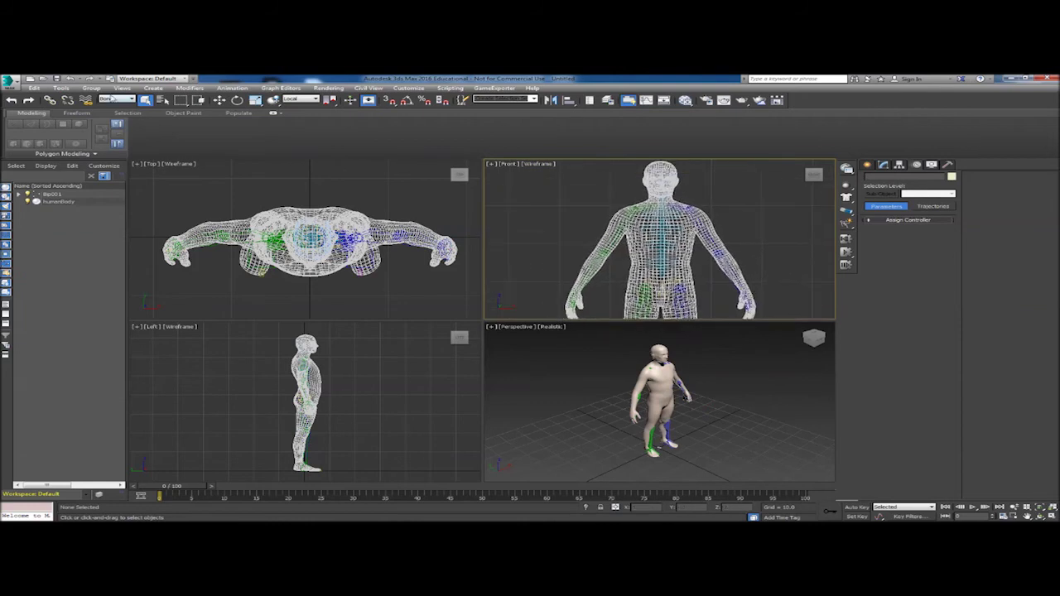
click(117, 98)
click(104, 107)
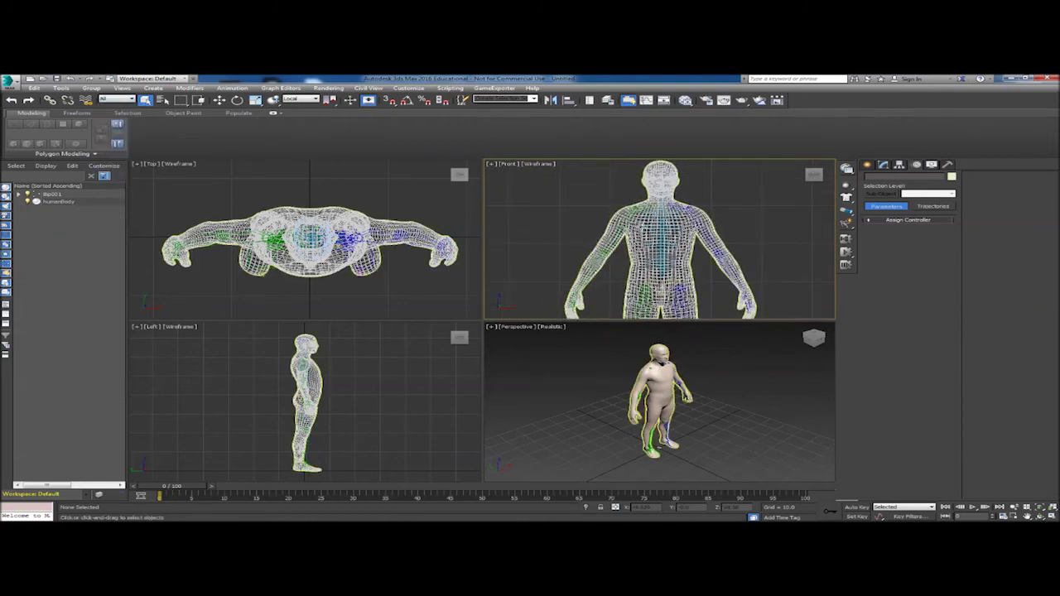
click(625, 227)
click(627, 222)
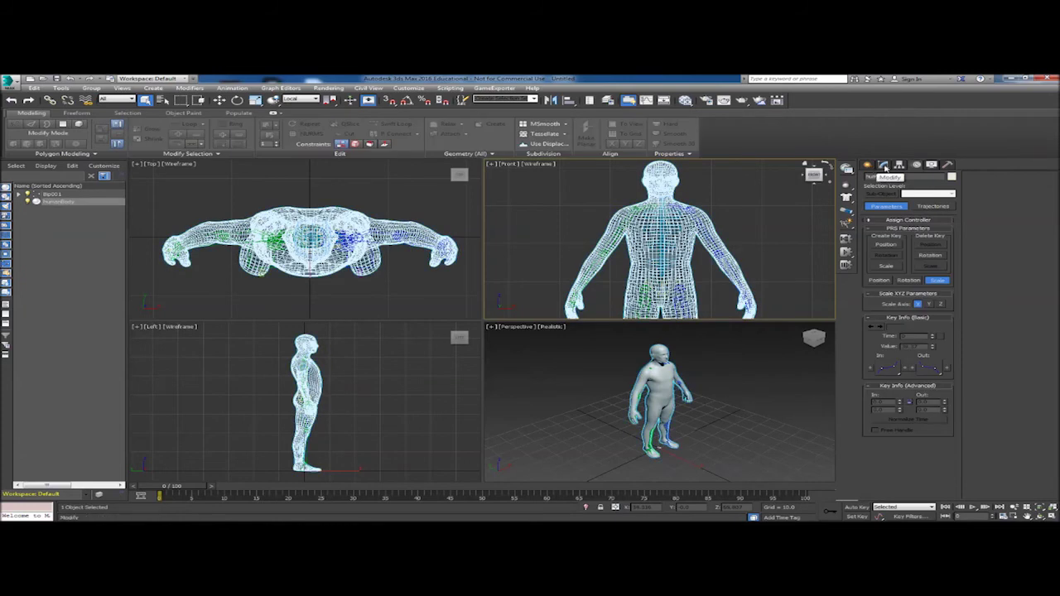
click(884, 166)
click(949, 187)
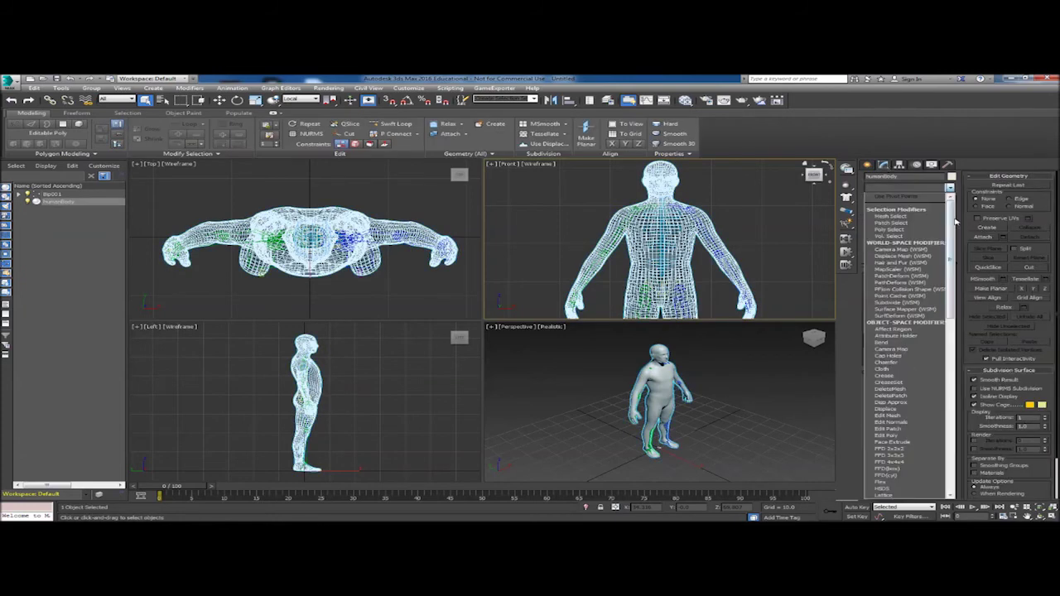
drag(952, 225, 952, 344)
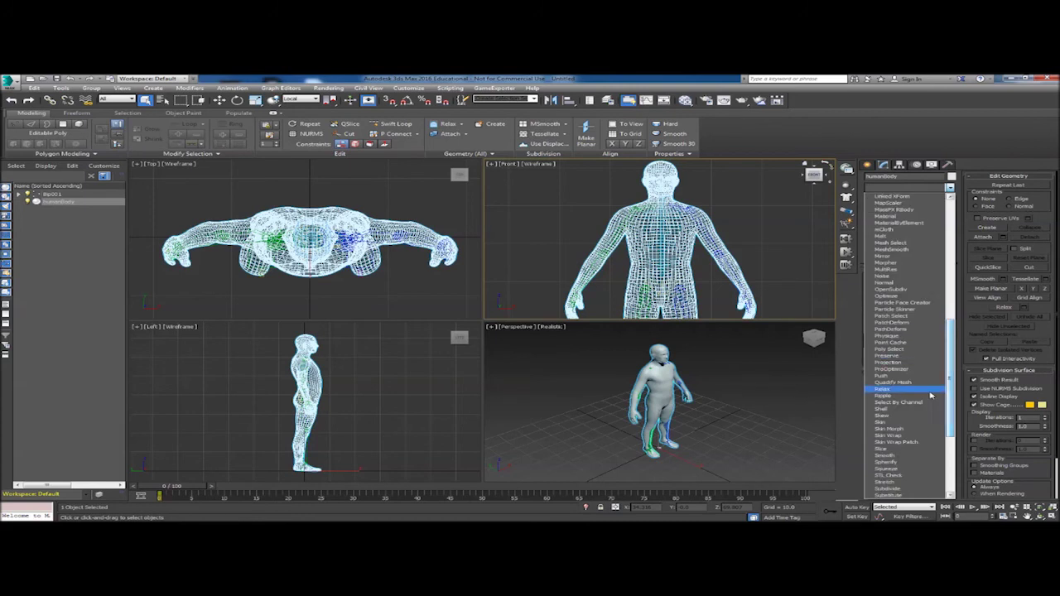
click(921, 429)
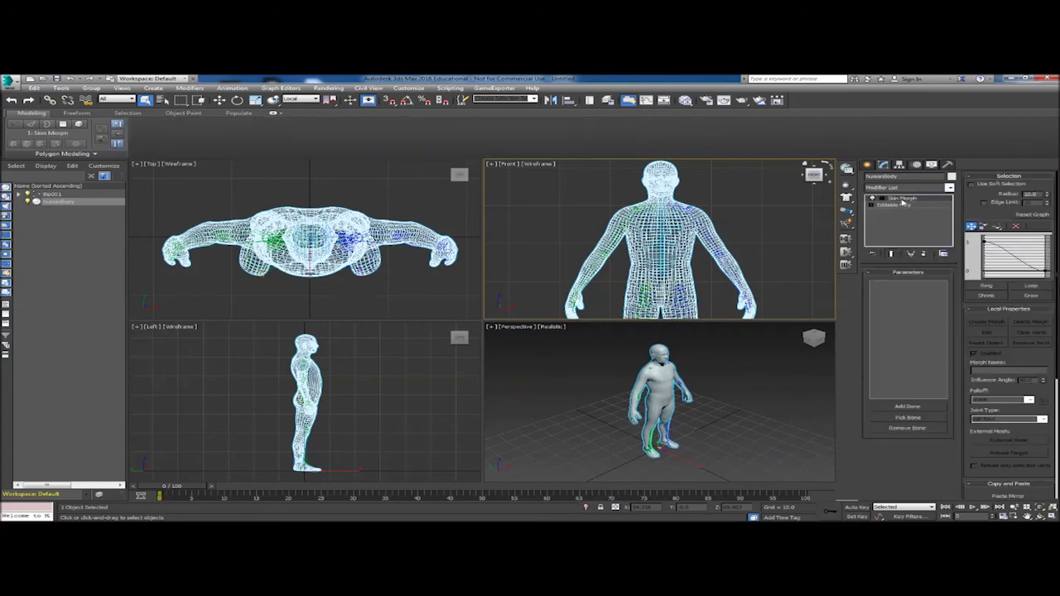
right_click(902, 203)
click(919, 220)
Apply the Skin modifier to the humanBody mesh
click(949, 188)
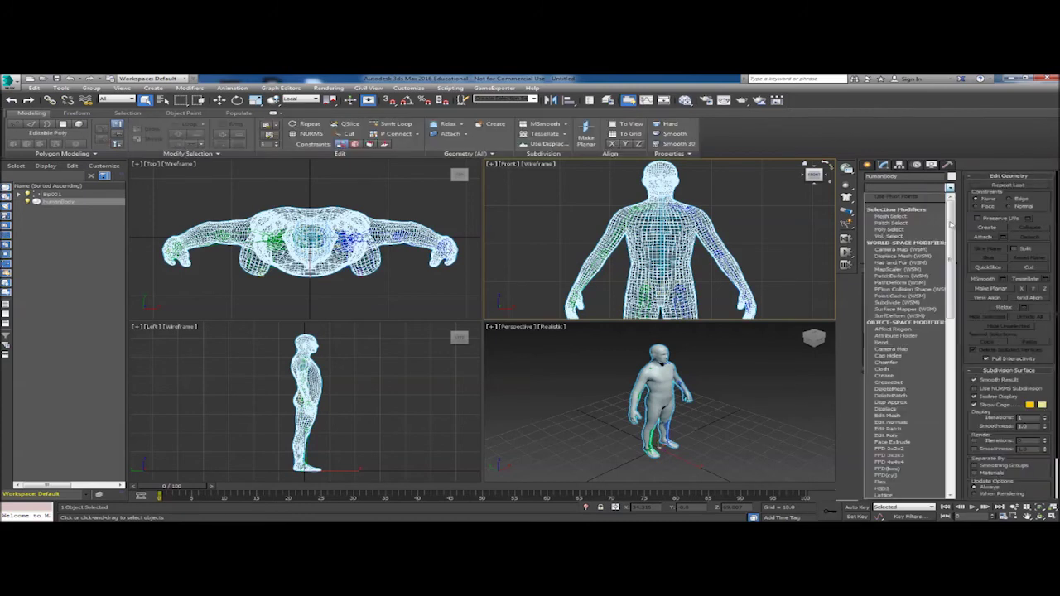
drag(952, 234, 954, 404)
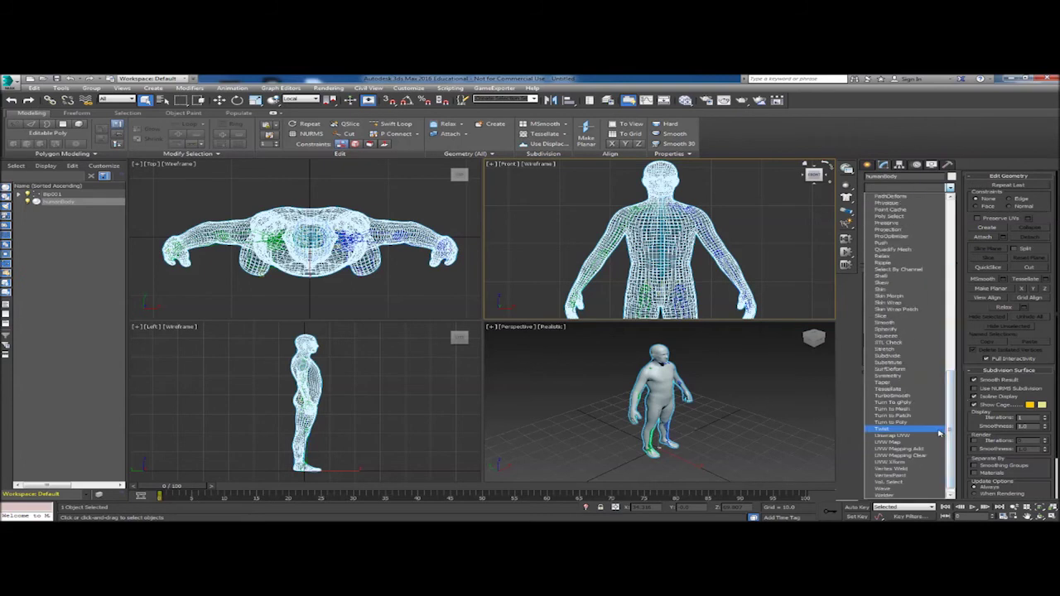
click(899, 290)
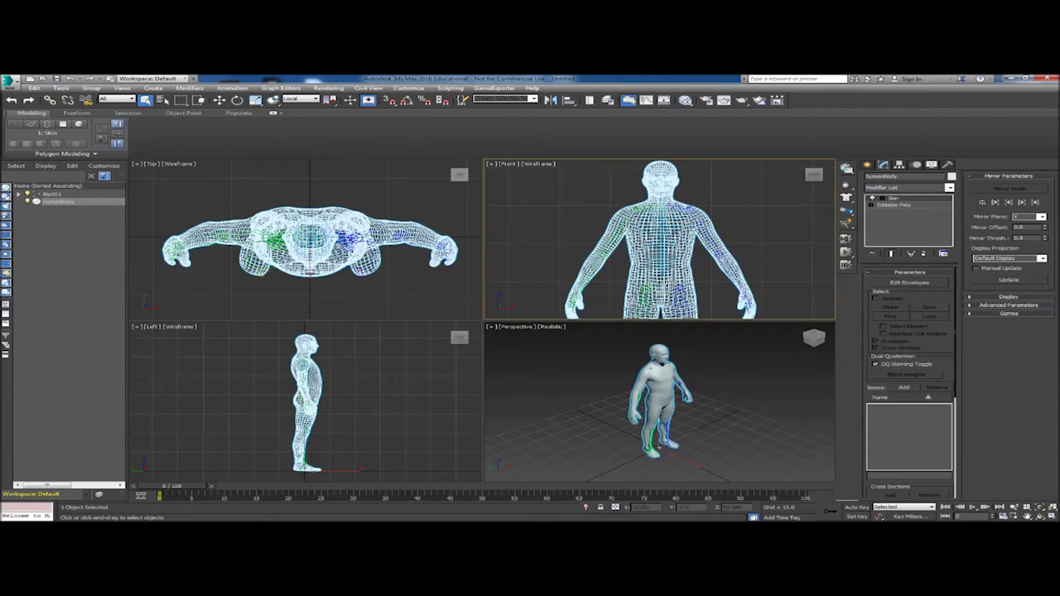
Add all biped bones from Bip001 Pelvis down through the right hand's finger to the Skin modifier, leaving out the Bip001 root
click(905, 389)
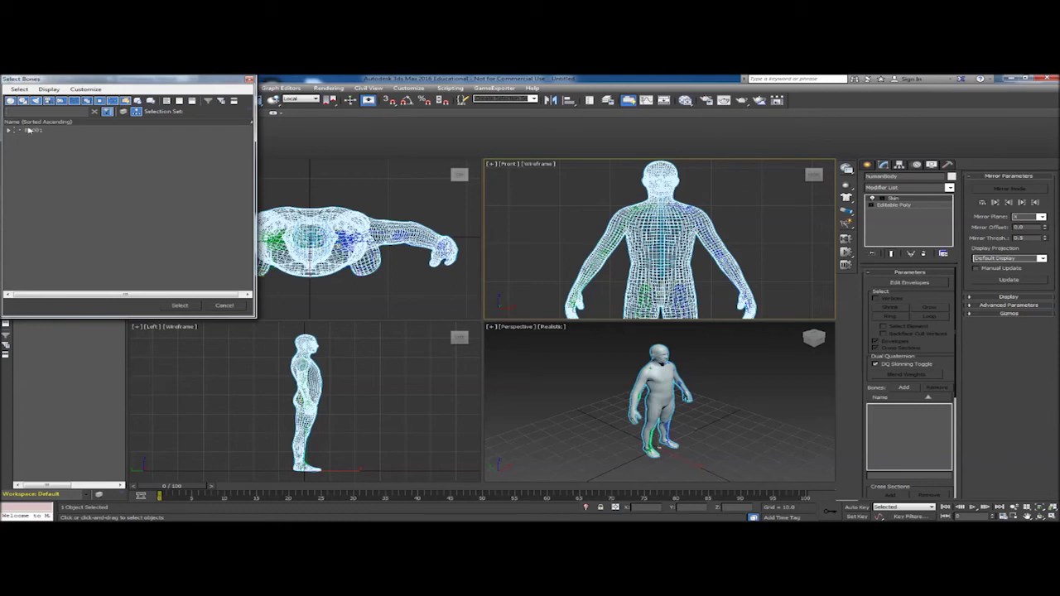
click(49, 89)
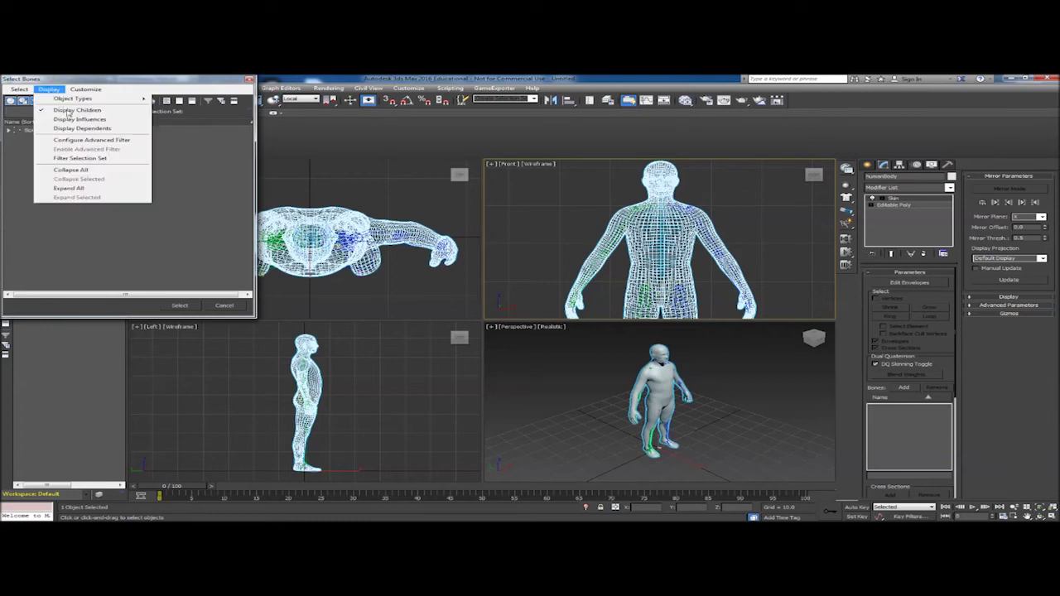
click(71, 188)
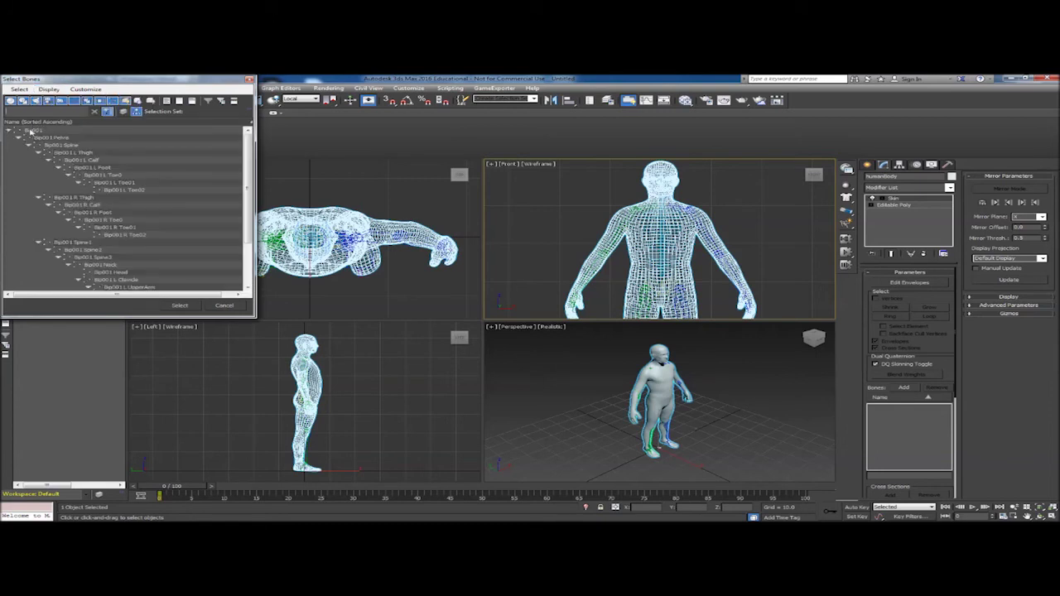
click(48, 138)
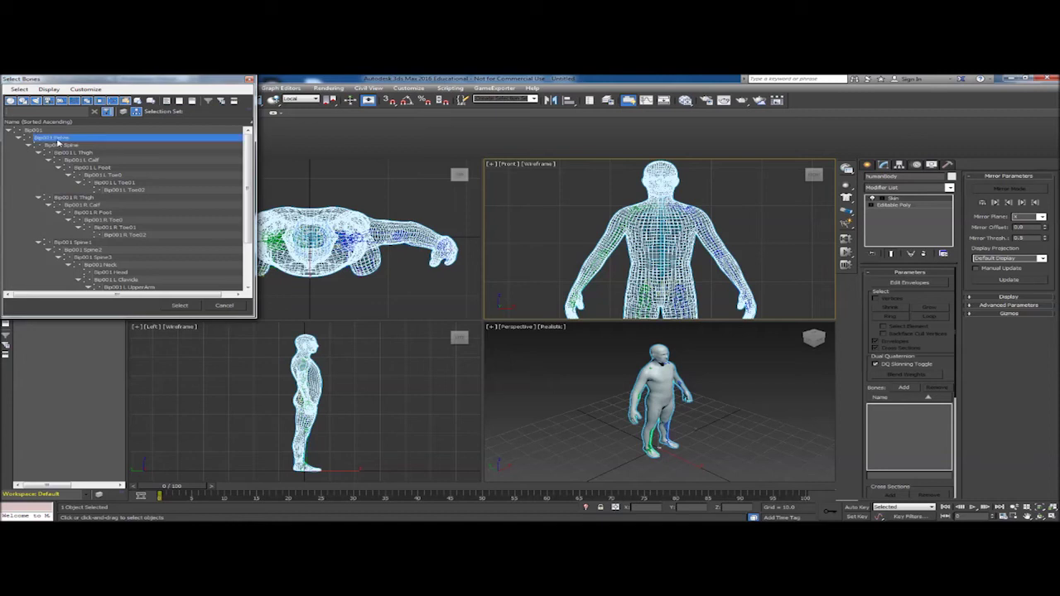
mouse_move(251, 159)
mouse_down()
mouse_move(252, 213)
mouse_move(251, 166)
mouse_up()
scroll(244, 213, down, 3)
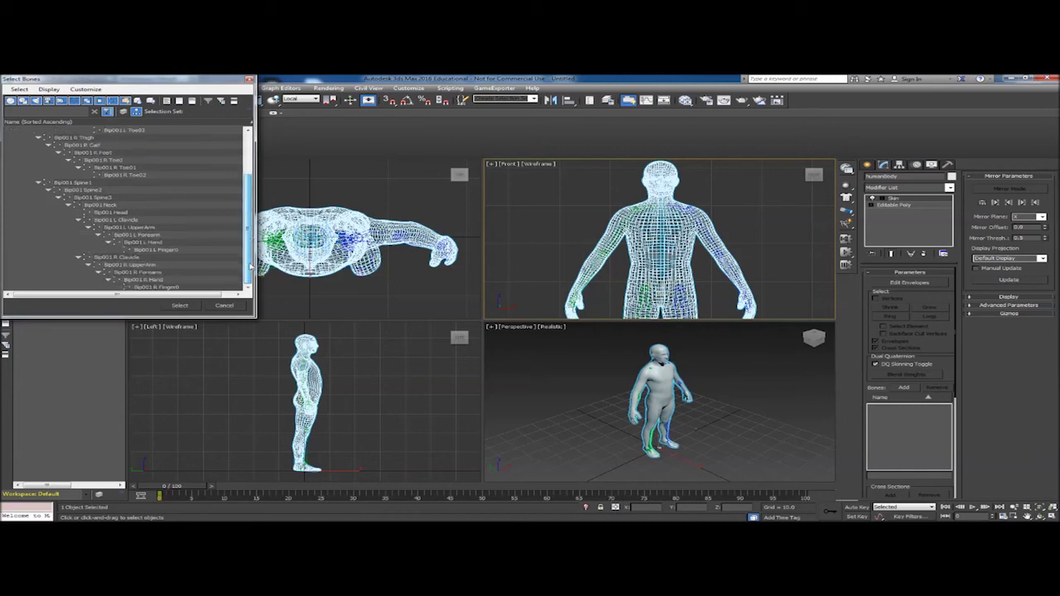
shift+click(173, 288)
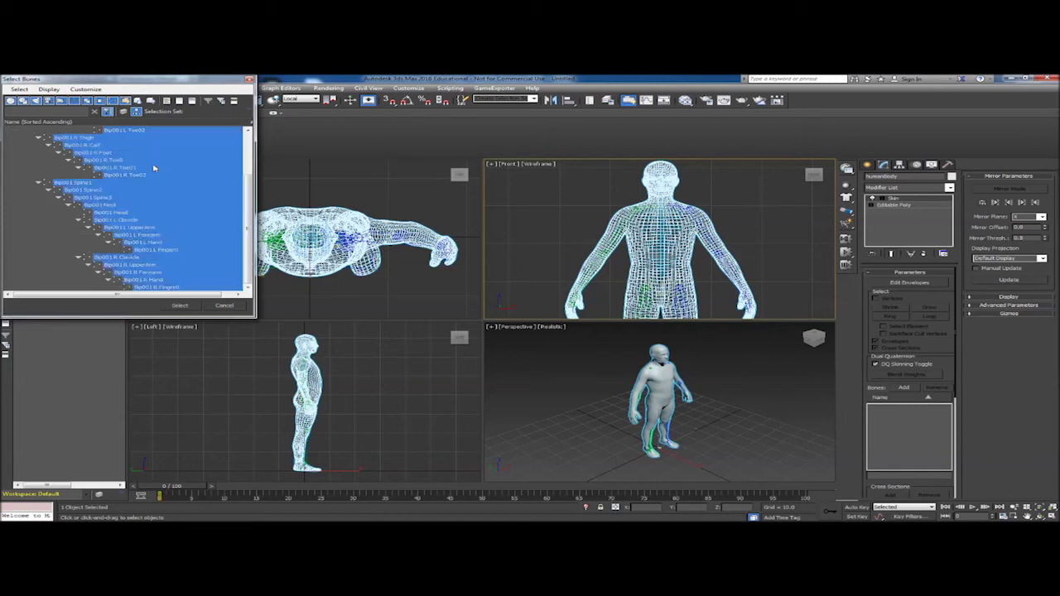
click(181, 306)
scroll(947, 447, down, 3)
drag(946, 462, 946, 424)
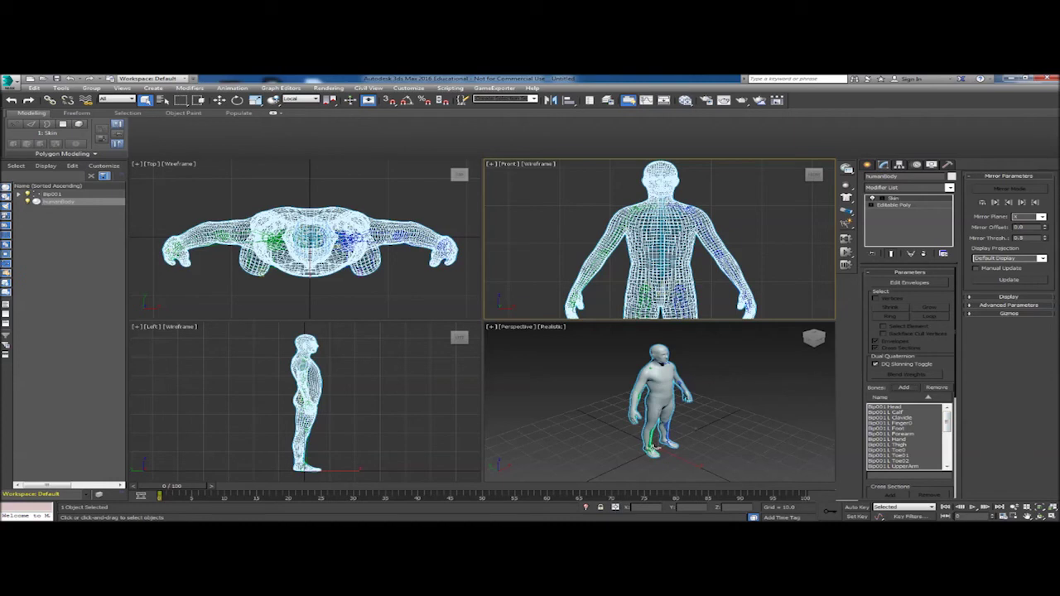
Select the biped's right foot and raise it in the Left view to test how the skinned leg bends
click(652, 448)
key(w)
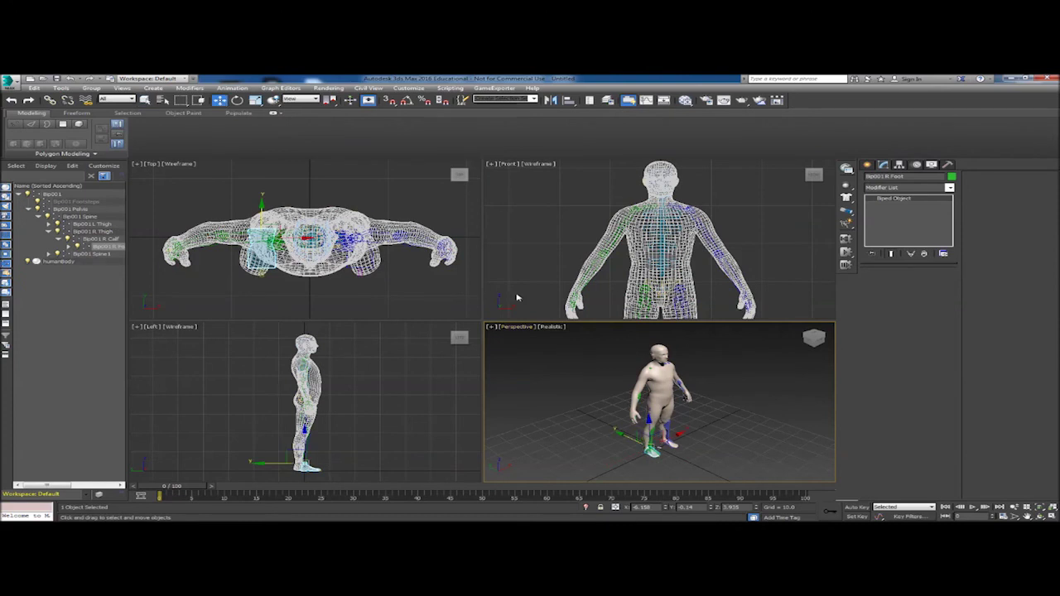
right_click(248, 426)
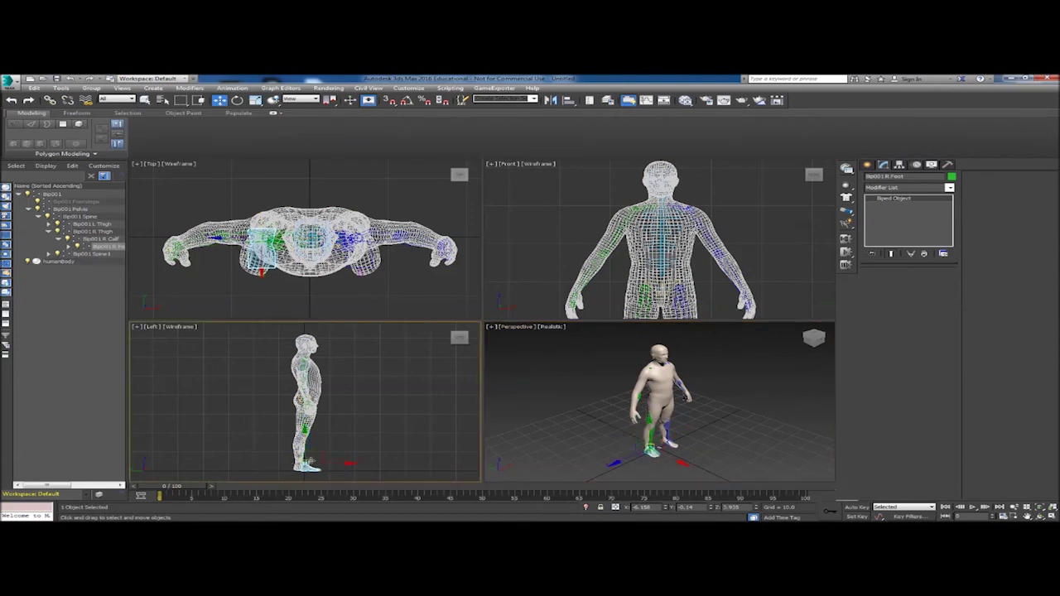
drag(312, 461, 322, 426)
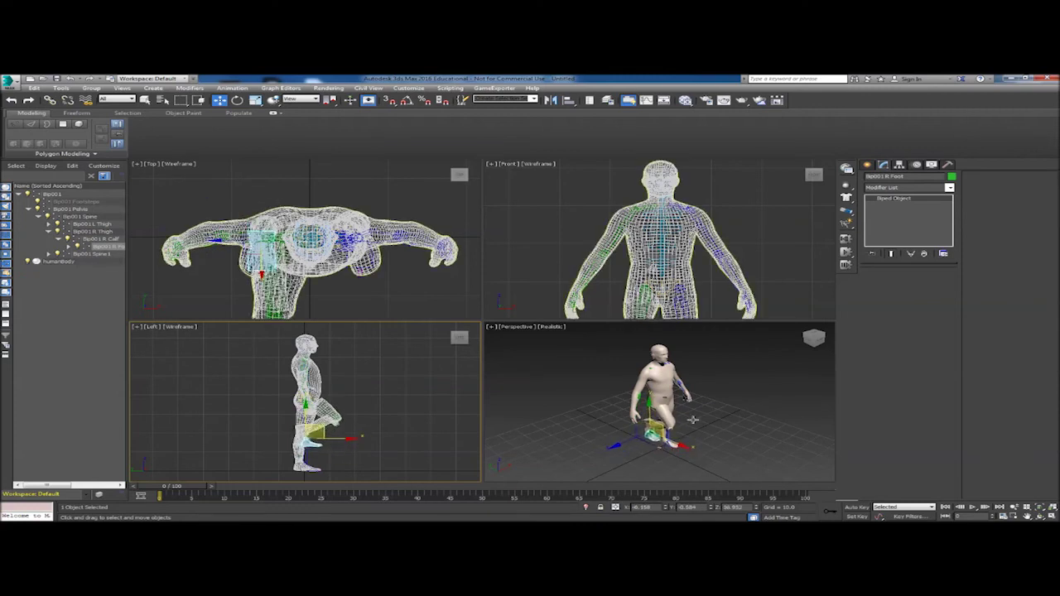
Examine the bent leg's deformation up close in the Perspective view and undo the foot movement
scroll(719, 429, up, 5)
middle_drag(690, 410, 714, 412)
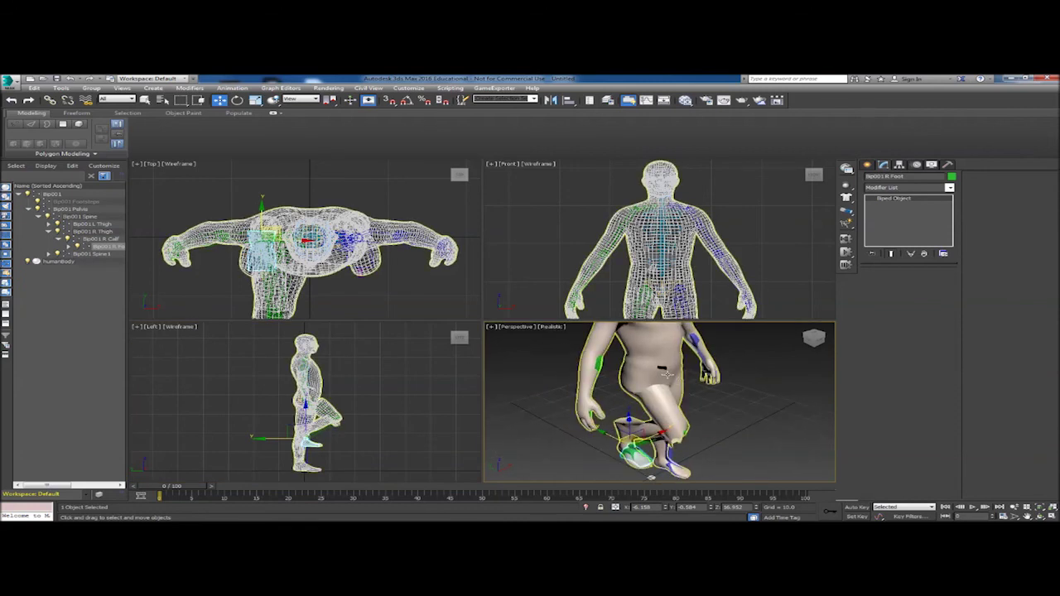
mouse_move(817, 342)
mouse_down()
mouse_move(836, 334)
mouse_move(823, 330)
mouse_up()
alt+middle_drag(700, 448, 647, 479)
click(640, 381)
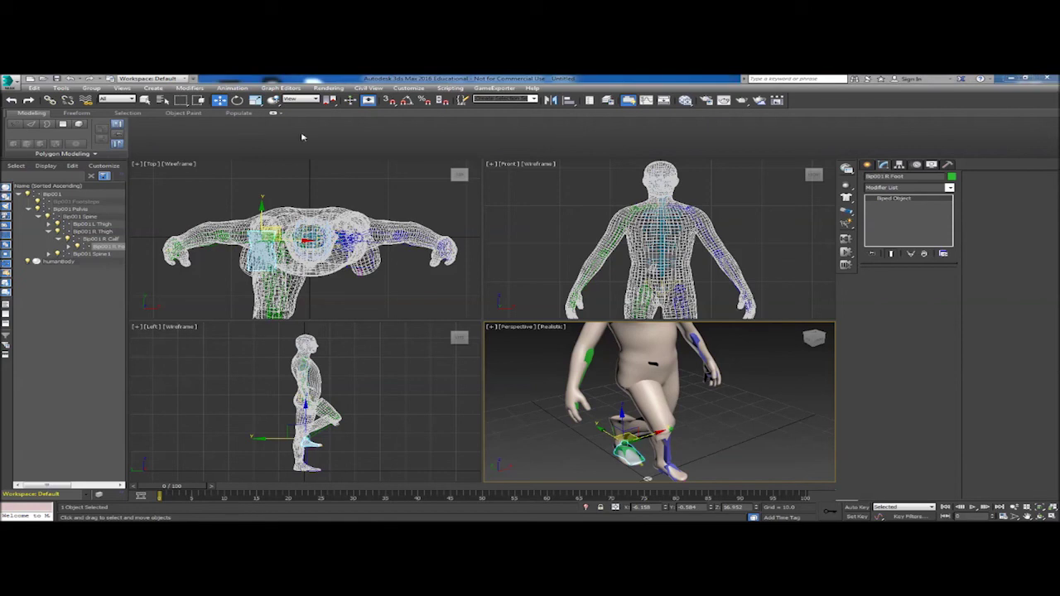
click(71, 79)
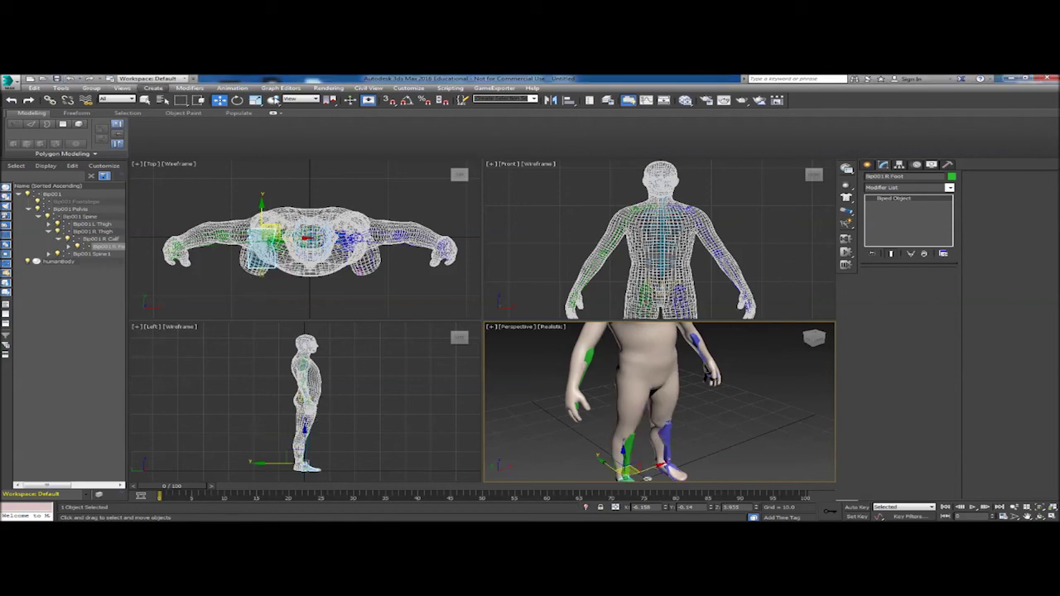
Select the humanBody mesh, turn on Edit Envelopes for its Skin modifier and examine the head bone's weights in the Perspective view
click(669, 345)
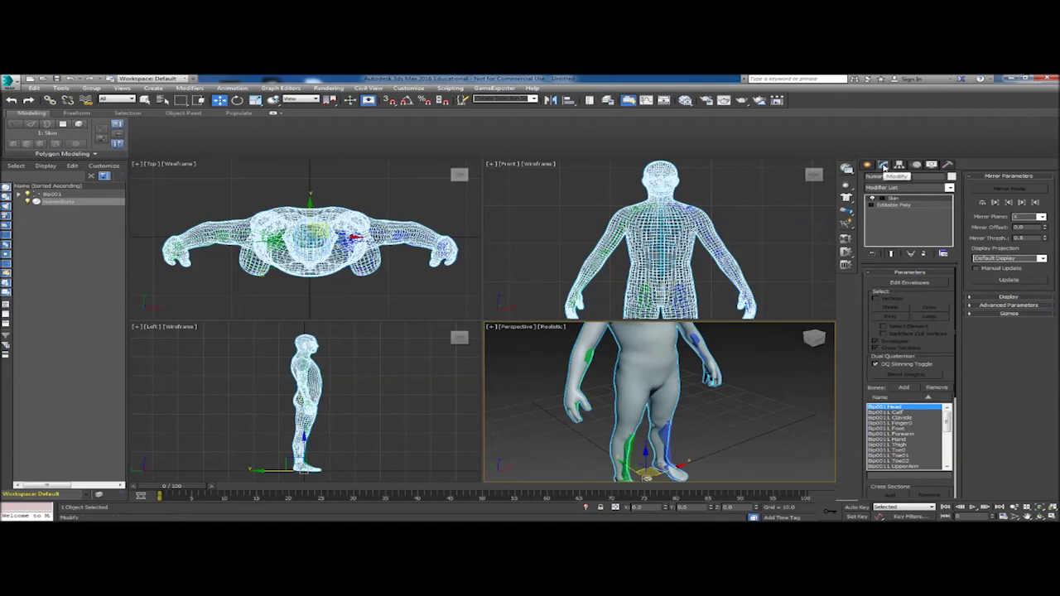
click(909, 282)
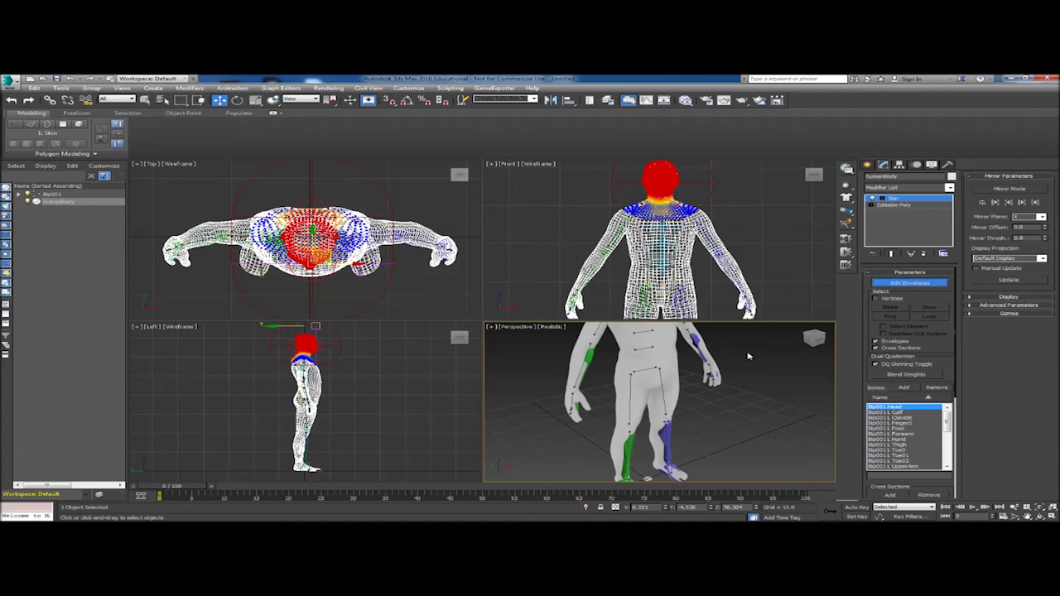
middle_drag(750, 354, 746, 428)
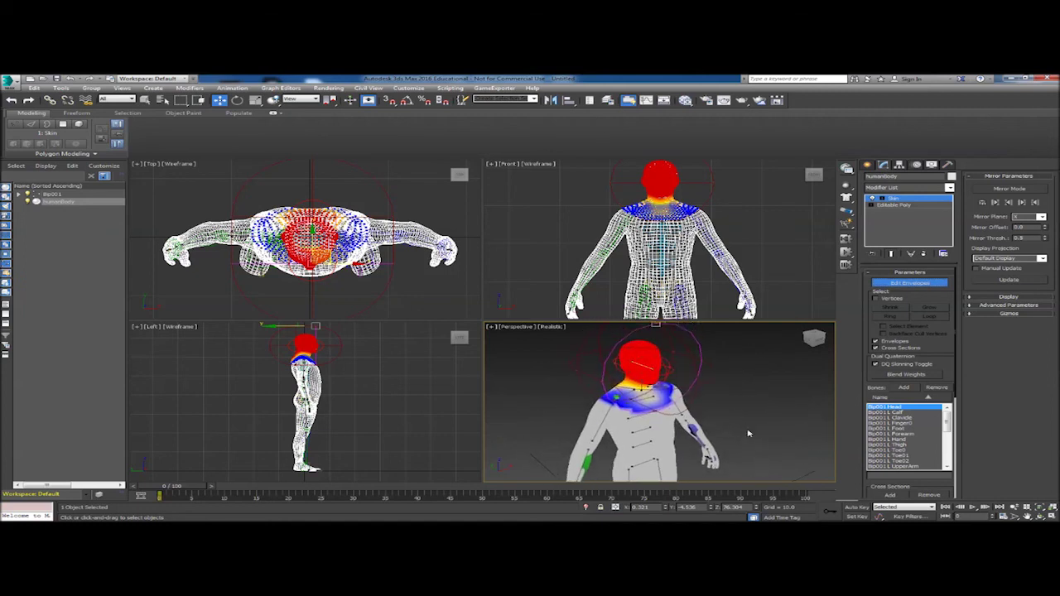
scroll(747, 430, up, 4)
scroll(660, 380, down, 5)
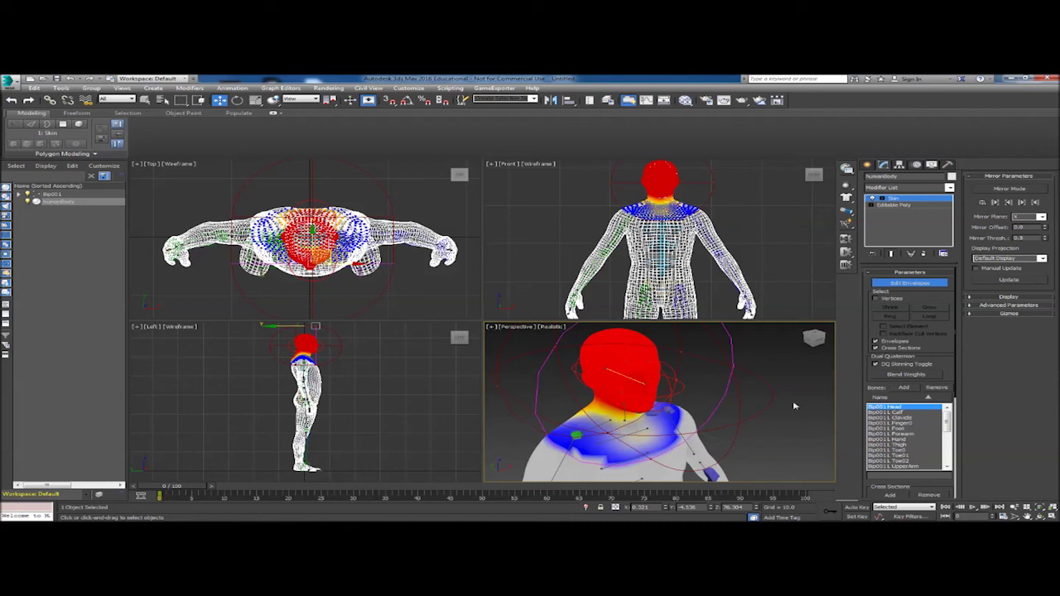
Select the Bip001 L Calf envelope and the Bip001 L Thigh envelope in turn to examine their influence in the Front view
click(891, 411)
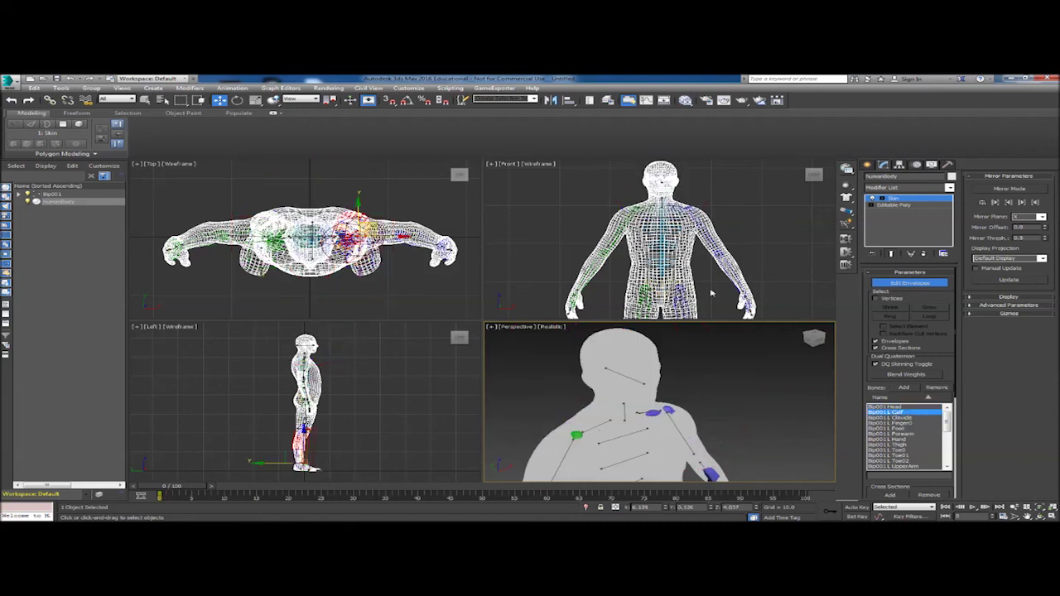
middle_drag(696, 296, 676, 168)
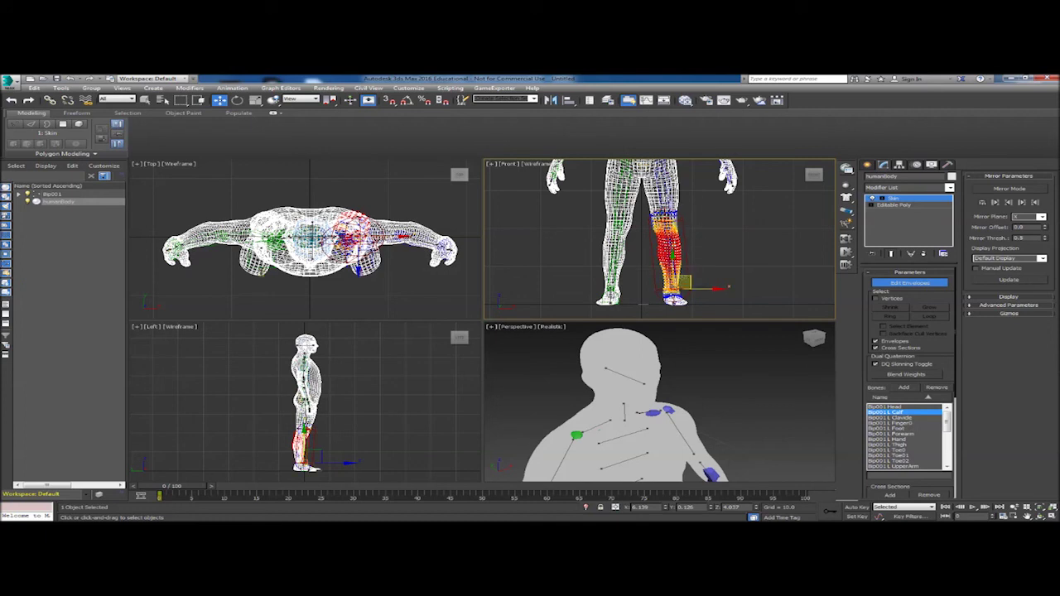
click(667, 197)
middle_drag(727, 204, 716, 270)
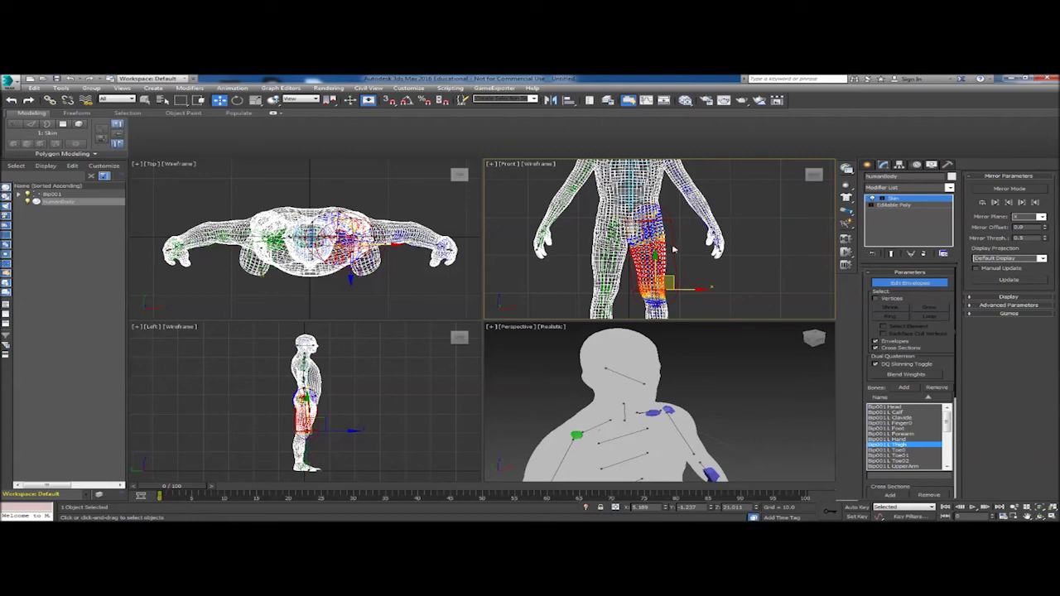
scroll(702, 253, up, 5)
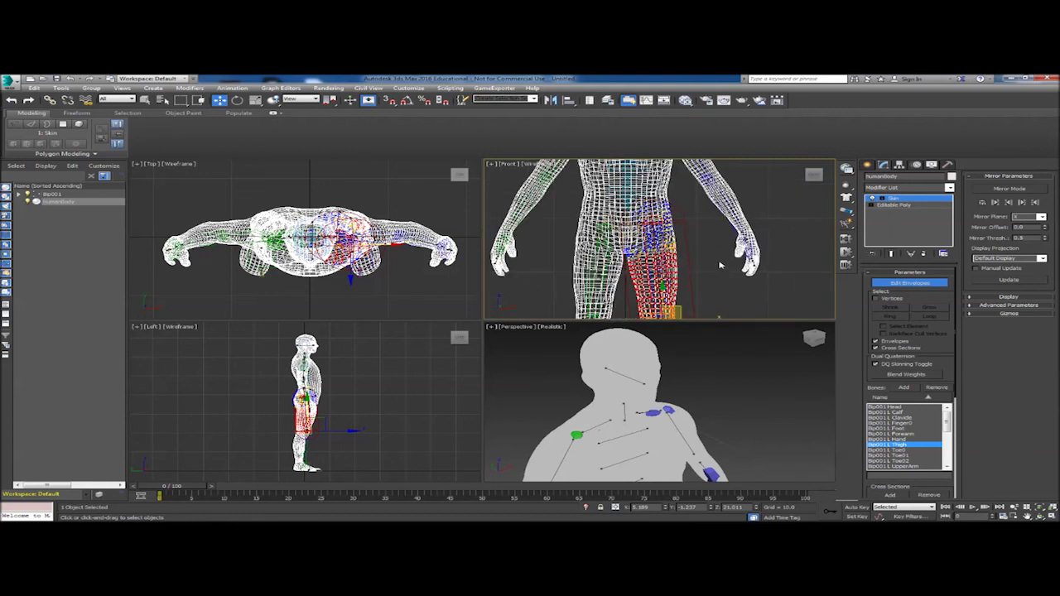
Nudge the left thigh envelope's upper end point vertically and adjust its upper cross-section radius along X to limit its influence to the thigh
click(654, 220)
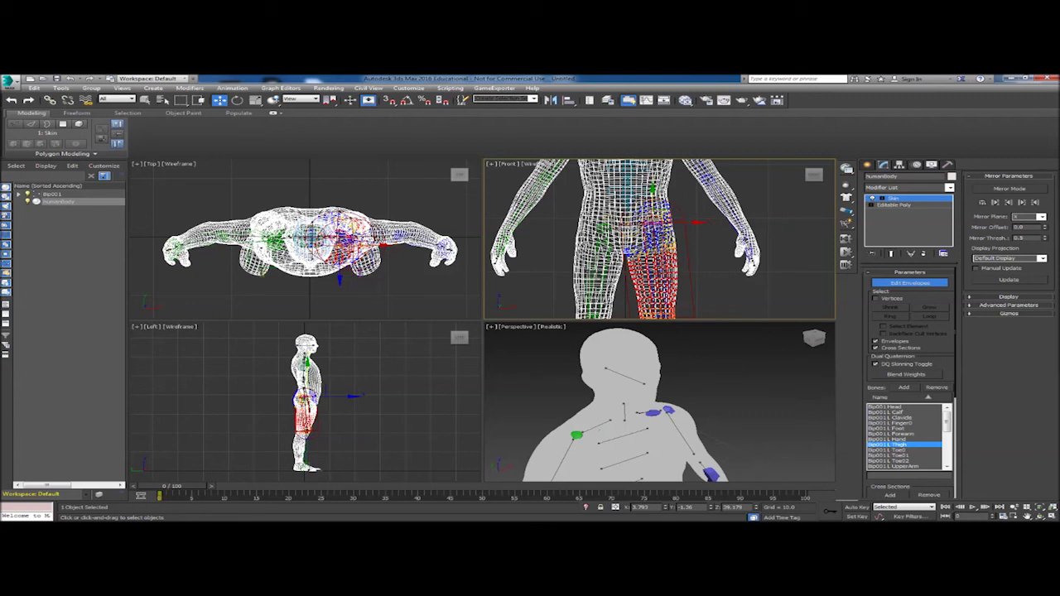
drag(652, 203, 650, 198)
click(684, 222)
drag(711, 219, 740, 219)
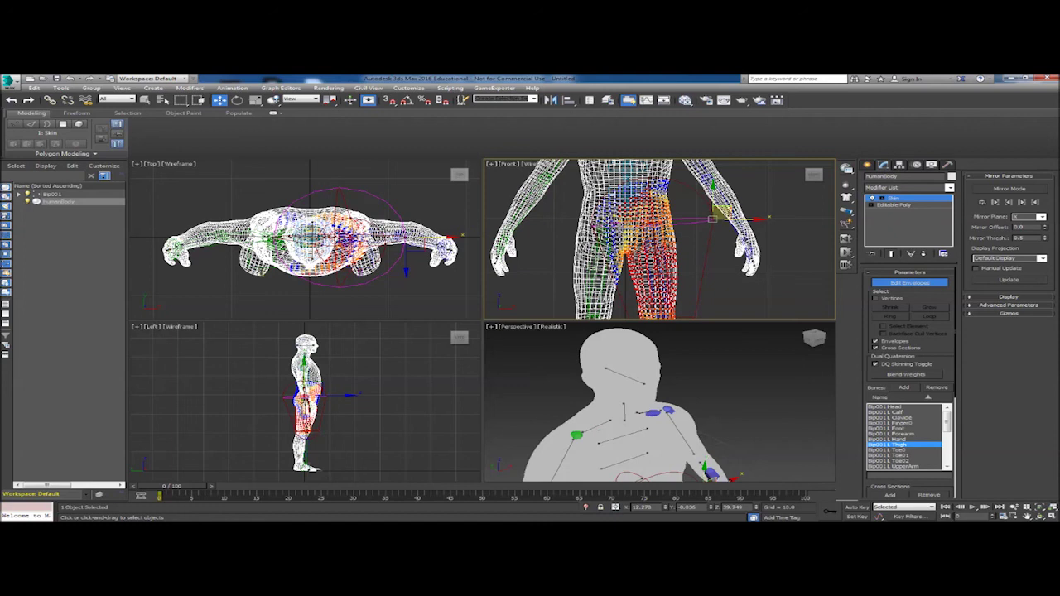
drag(747, 221, 721, 221)
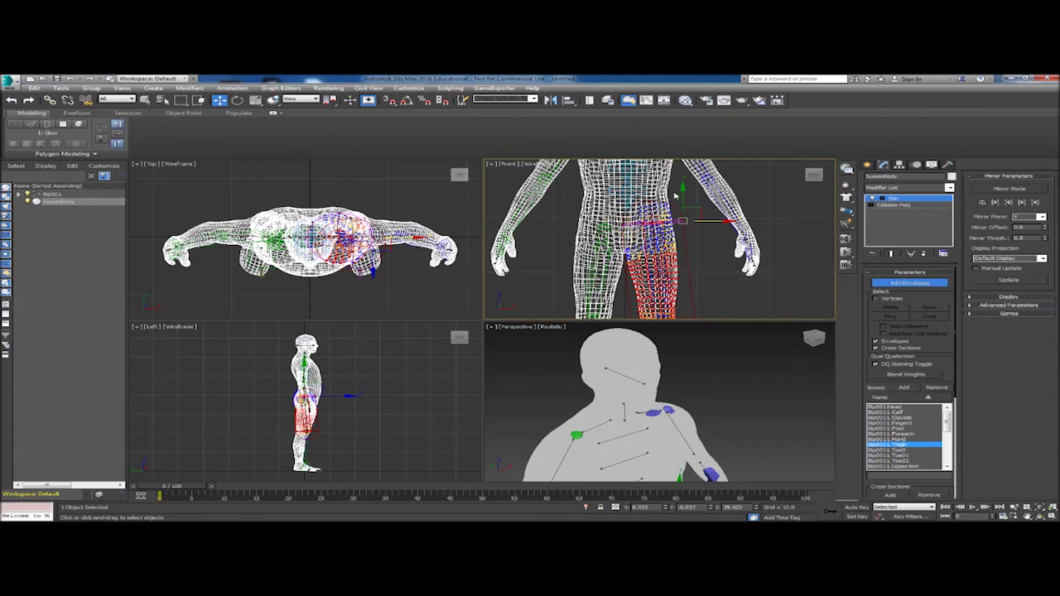
Fine-tune the left thigh envelope's upper cross-section and upper end point with slight vertical moves in the Front view
drag(681, 192, 682, 194)
click(649, 223)
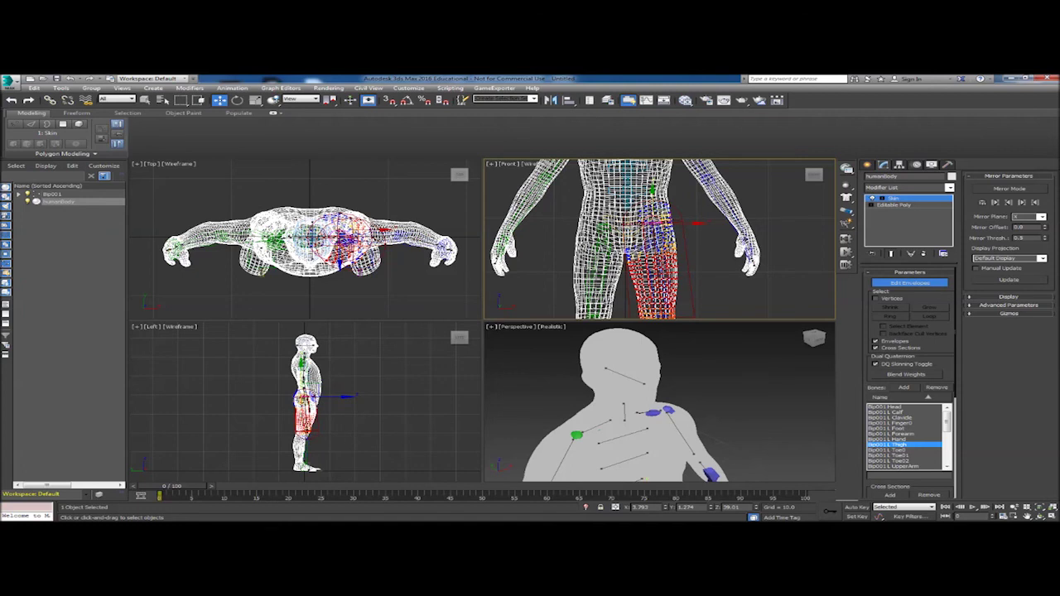
drag(654, 214, 654, 215)
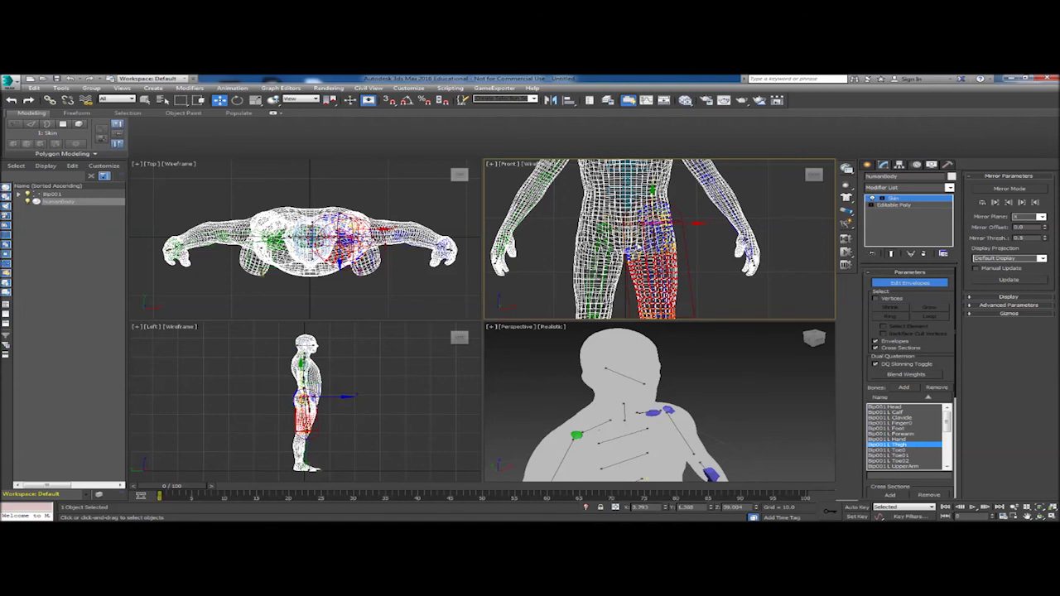